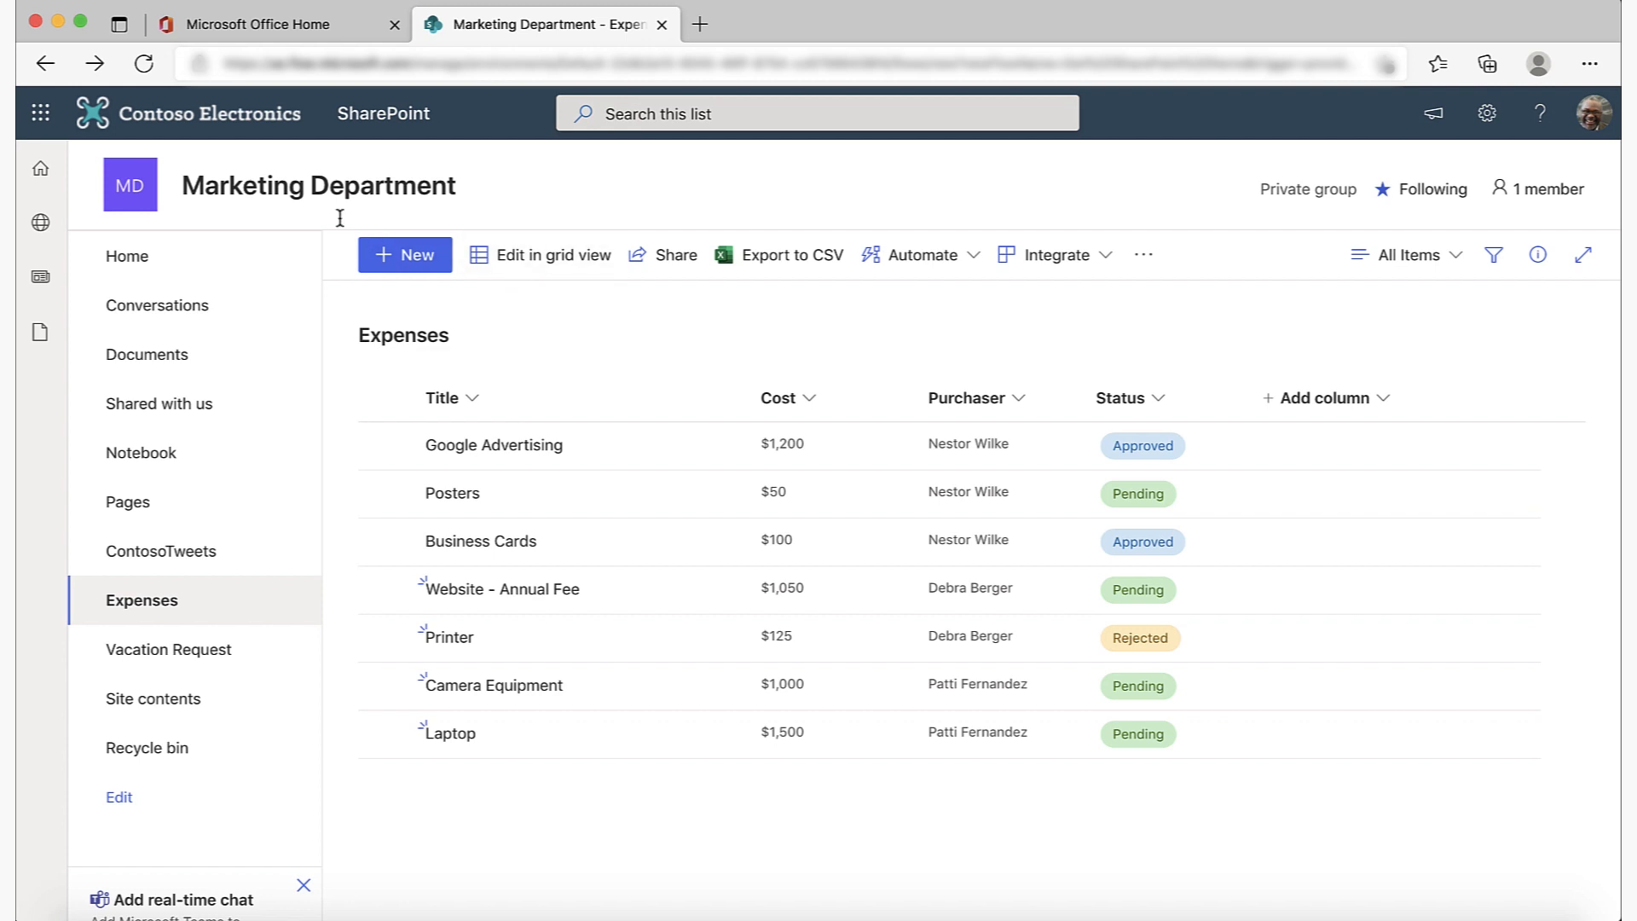
Open Power Automate in a new browser tab from the SharePoint site's app launcher, and close the launcher on the SharePoint page.
left_click(41, 115)
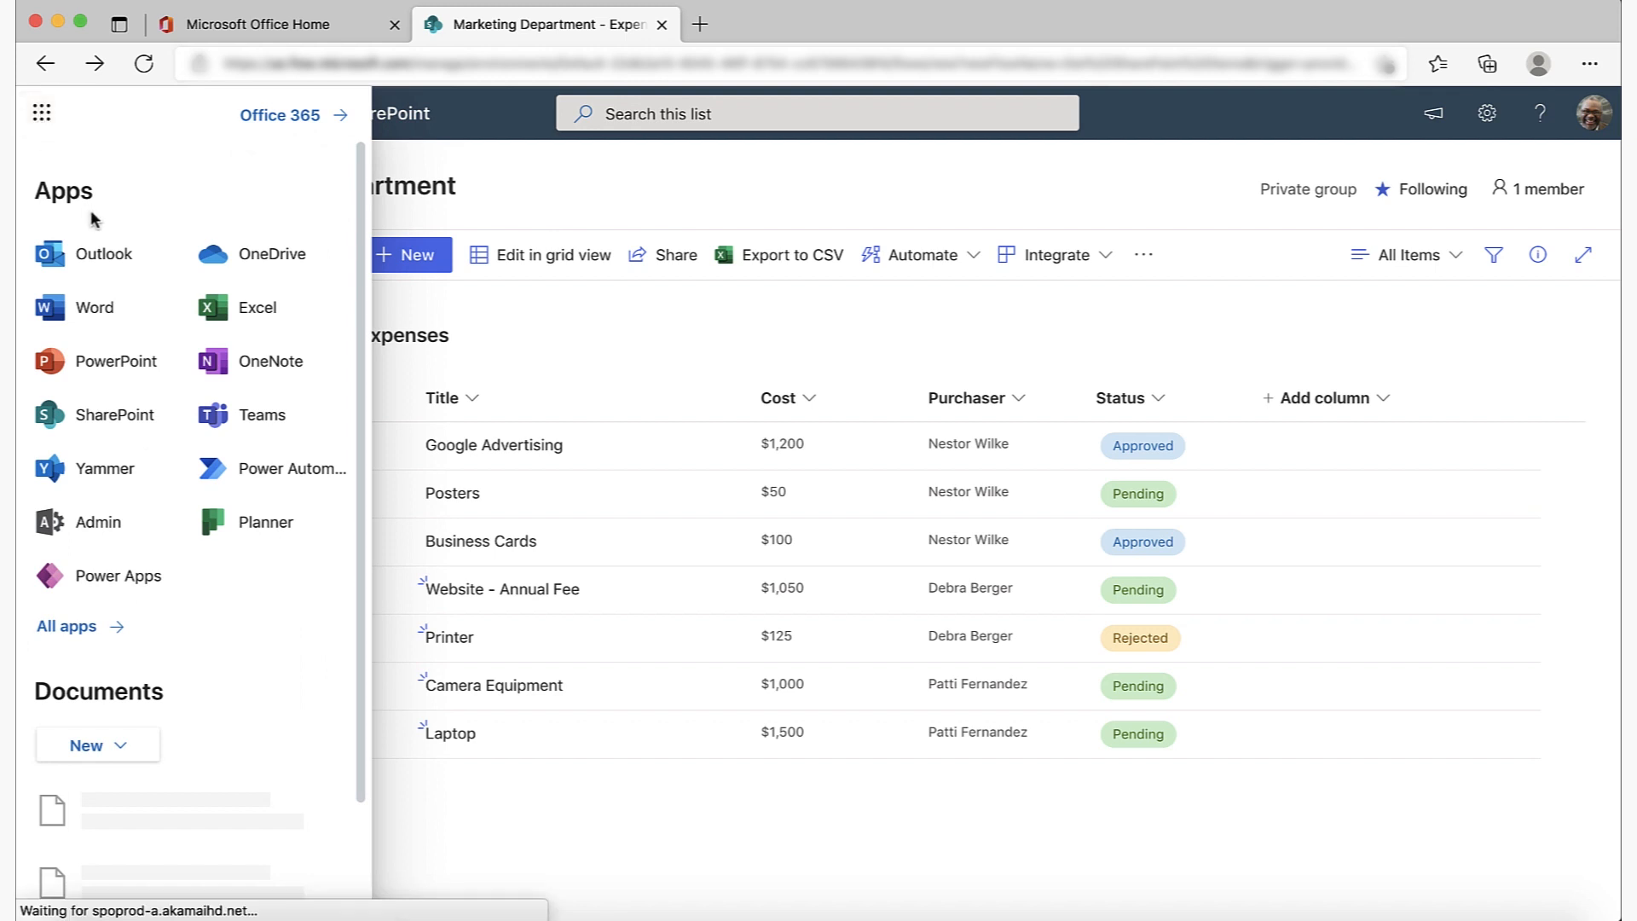
left_click(340, 471)
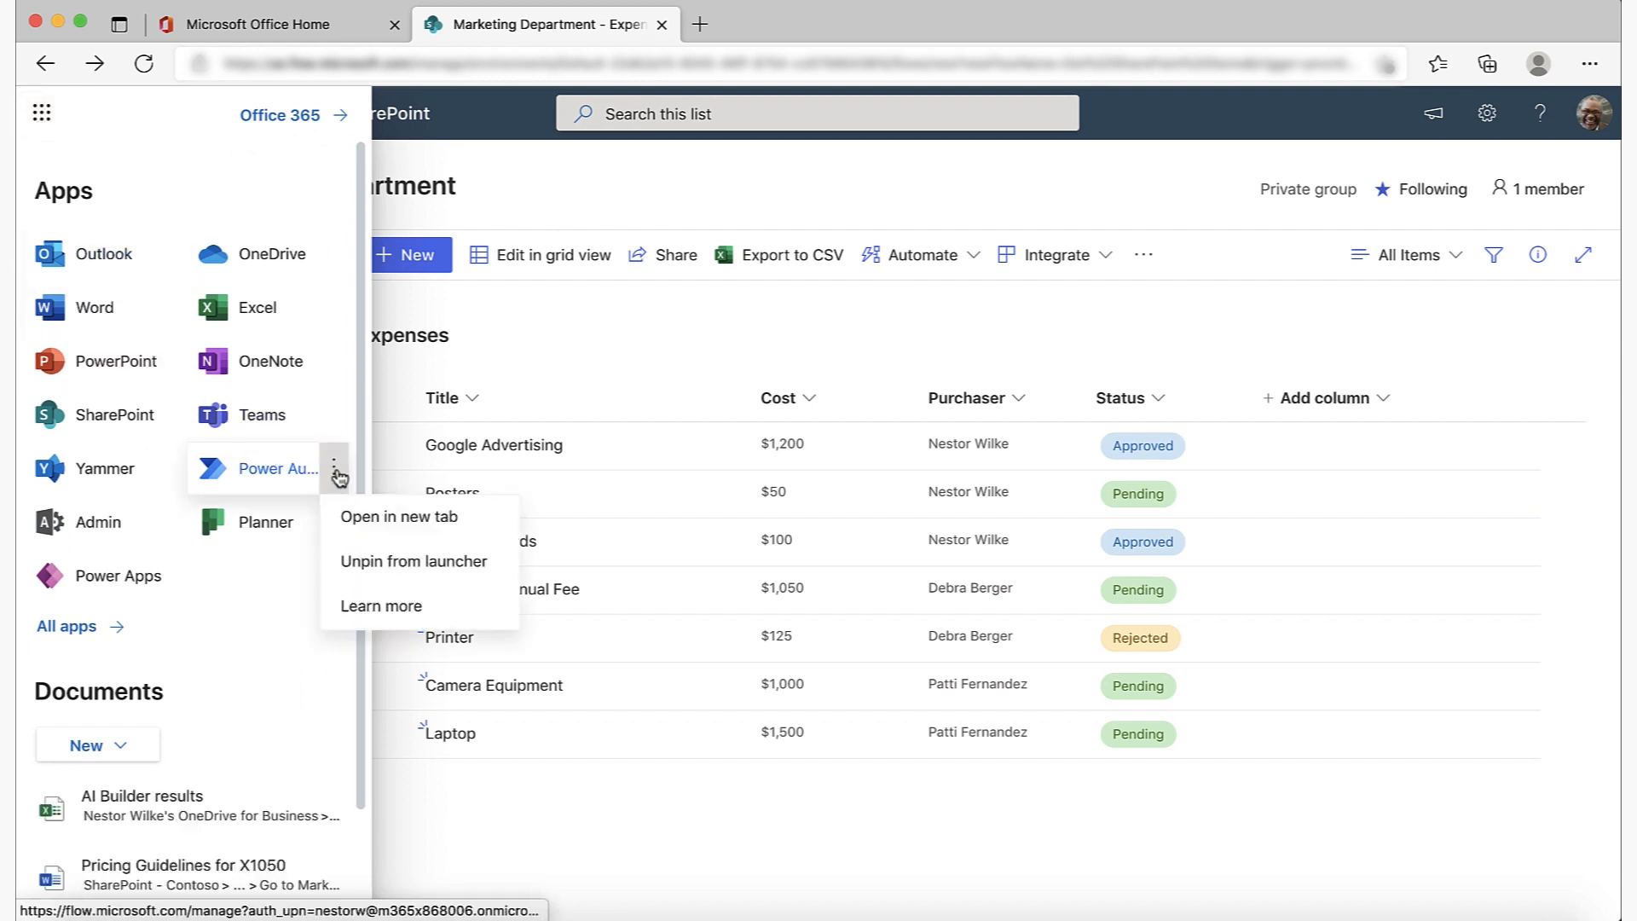
left_click(382, 510)
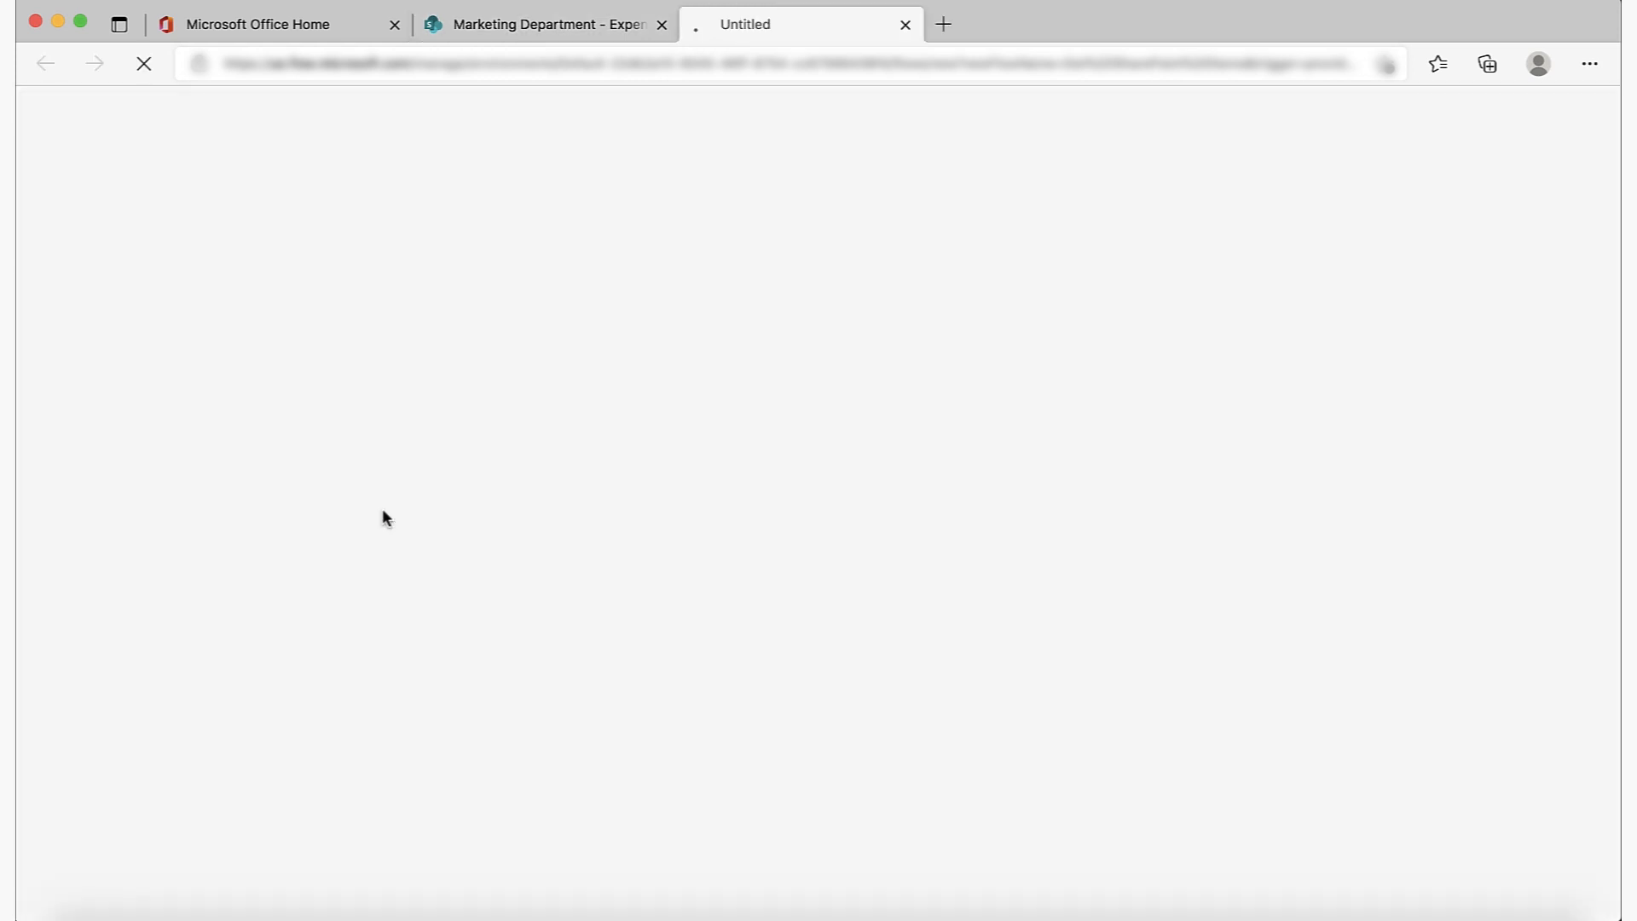
left_click(577, 26)
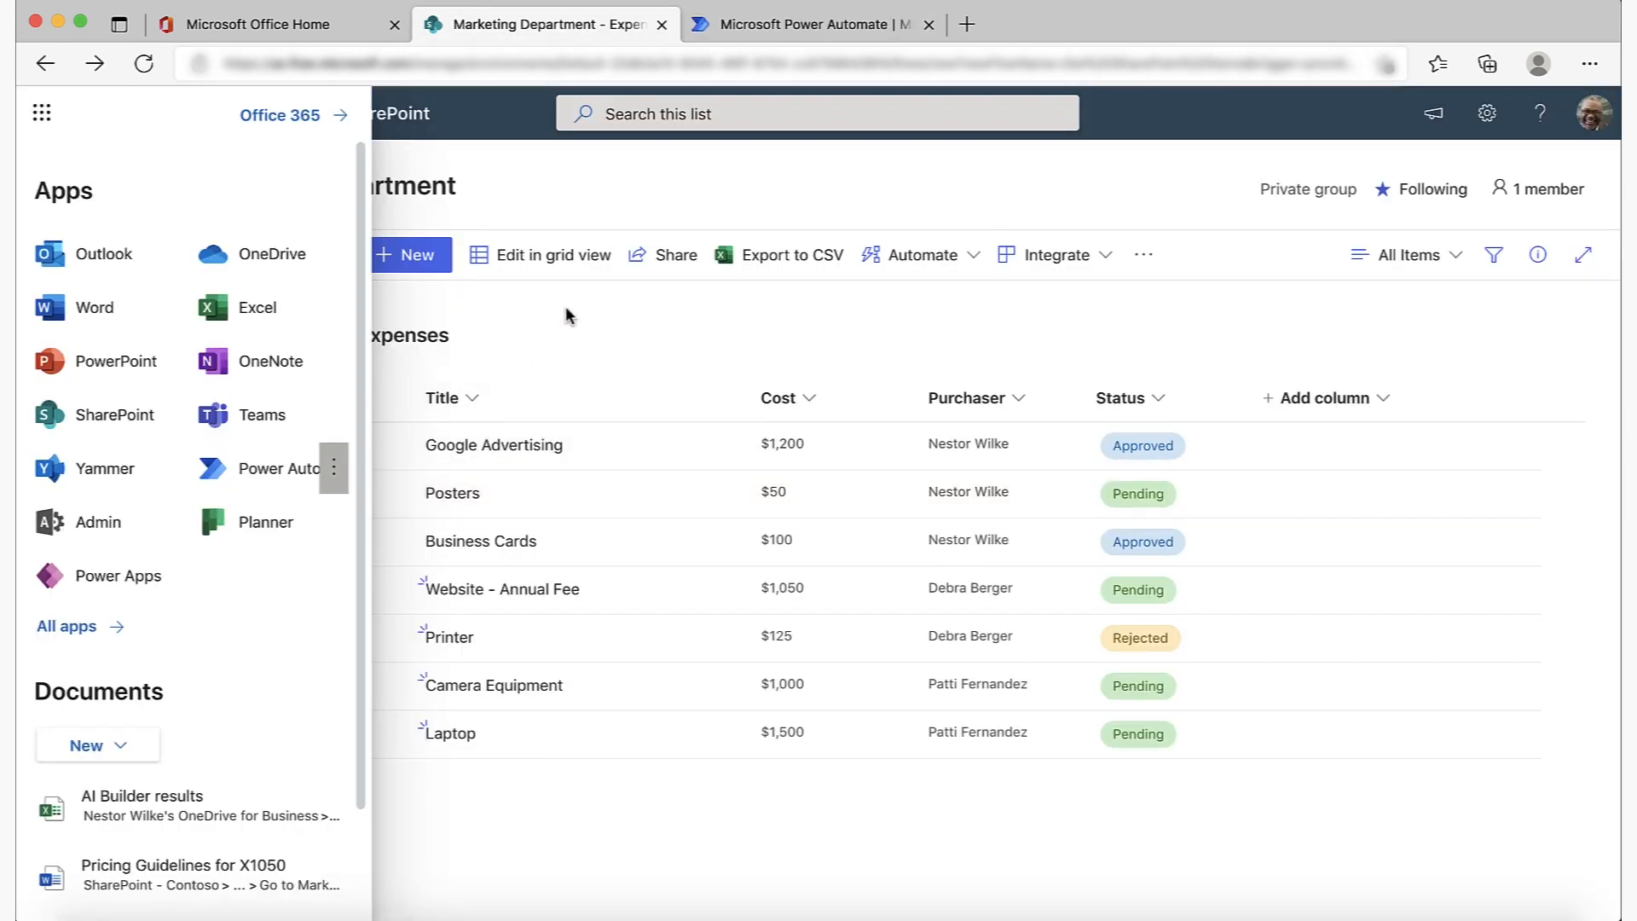
left_click(564, 318)
left_click(701, 30)
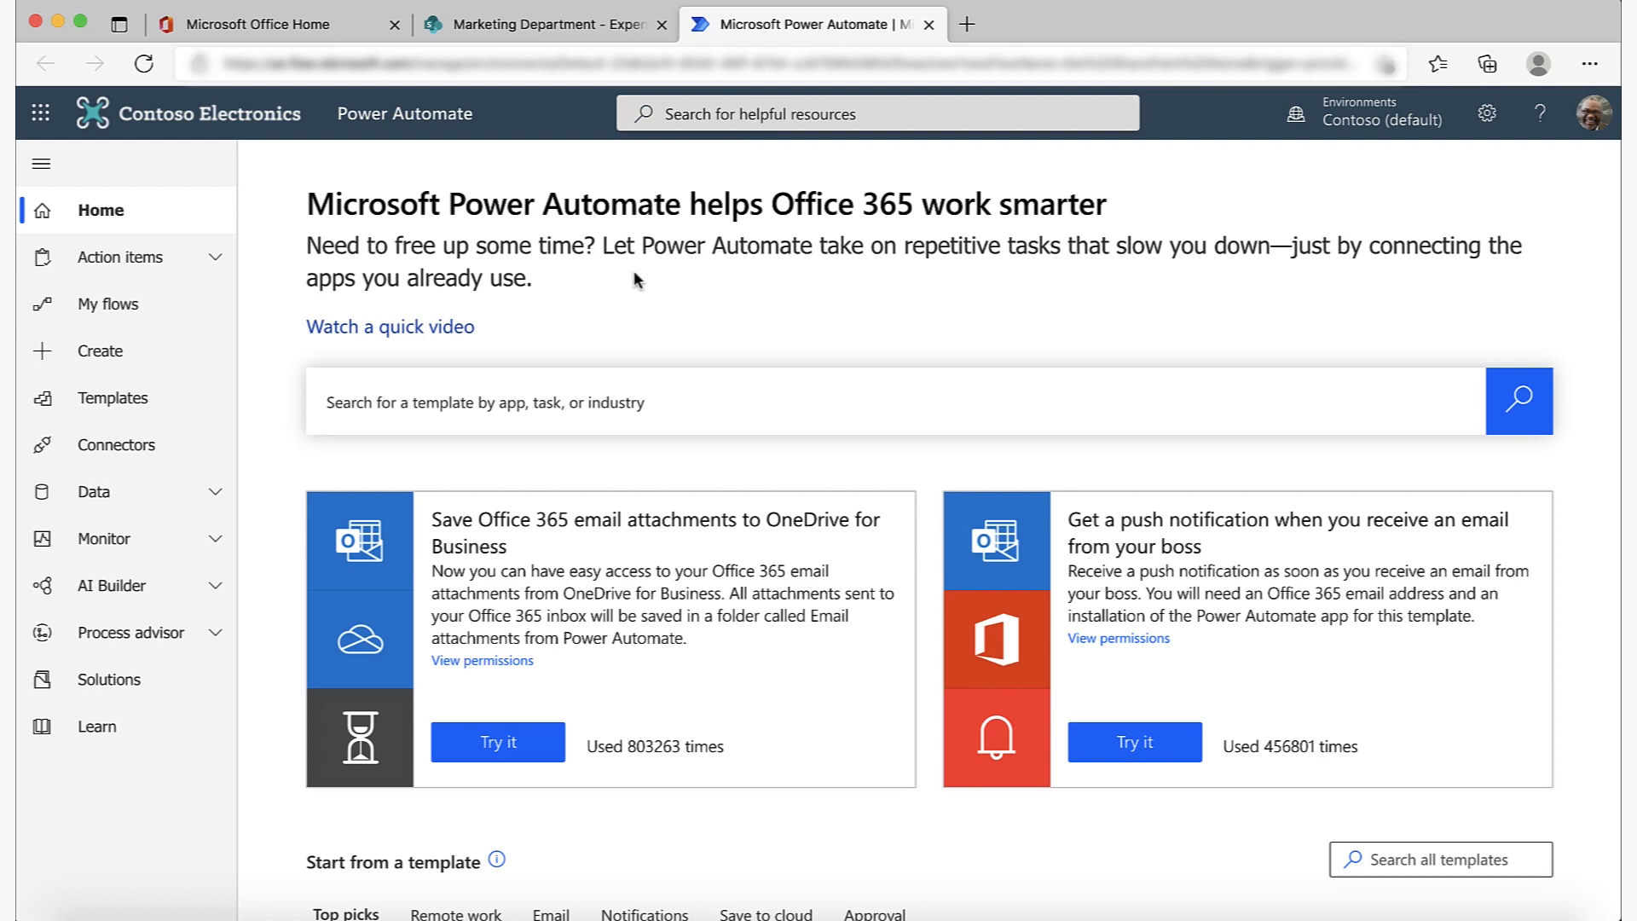
Create a scheduled cloud flow called "Get SharePoint Items" starting 7/1/21 at 08:00 AM and repeating every 1 month.
left_click(143, 307)
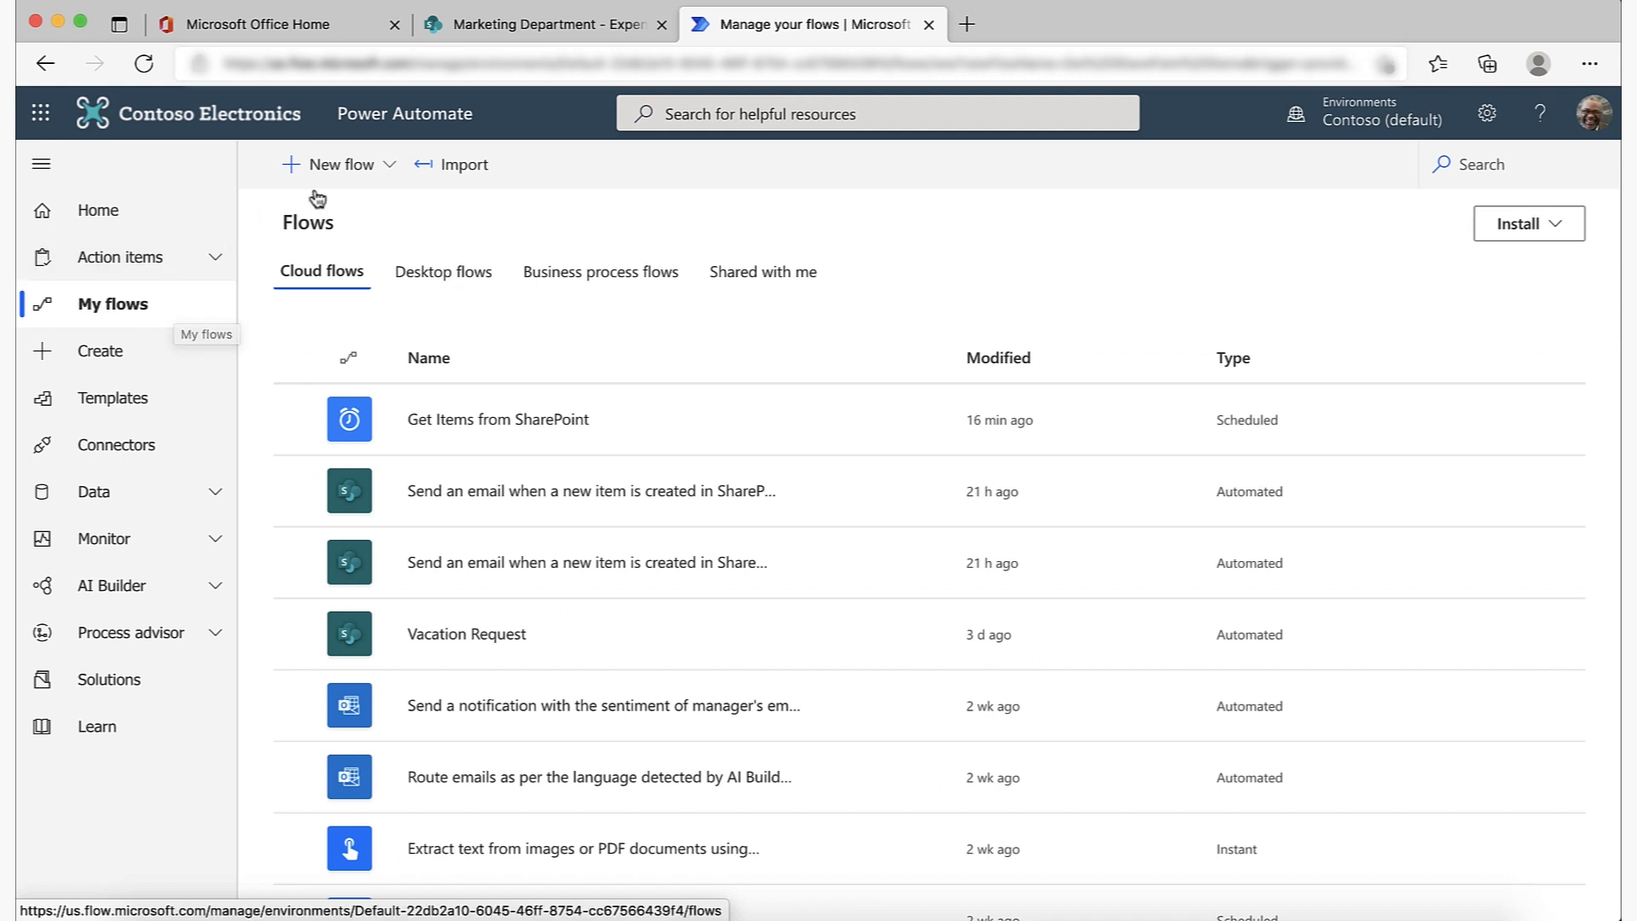
left_click(376, 182)
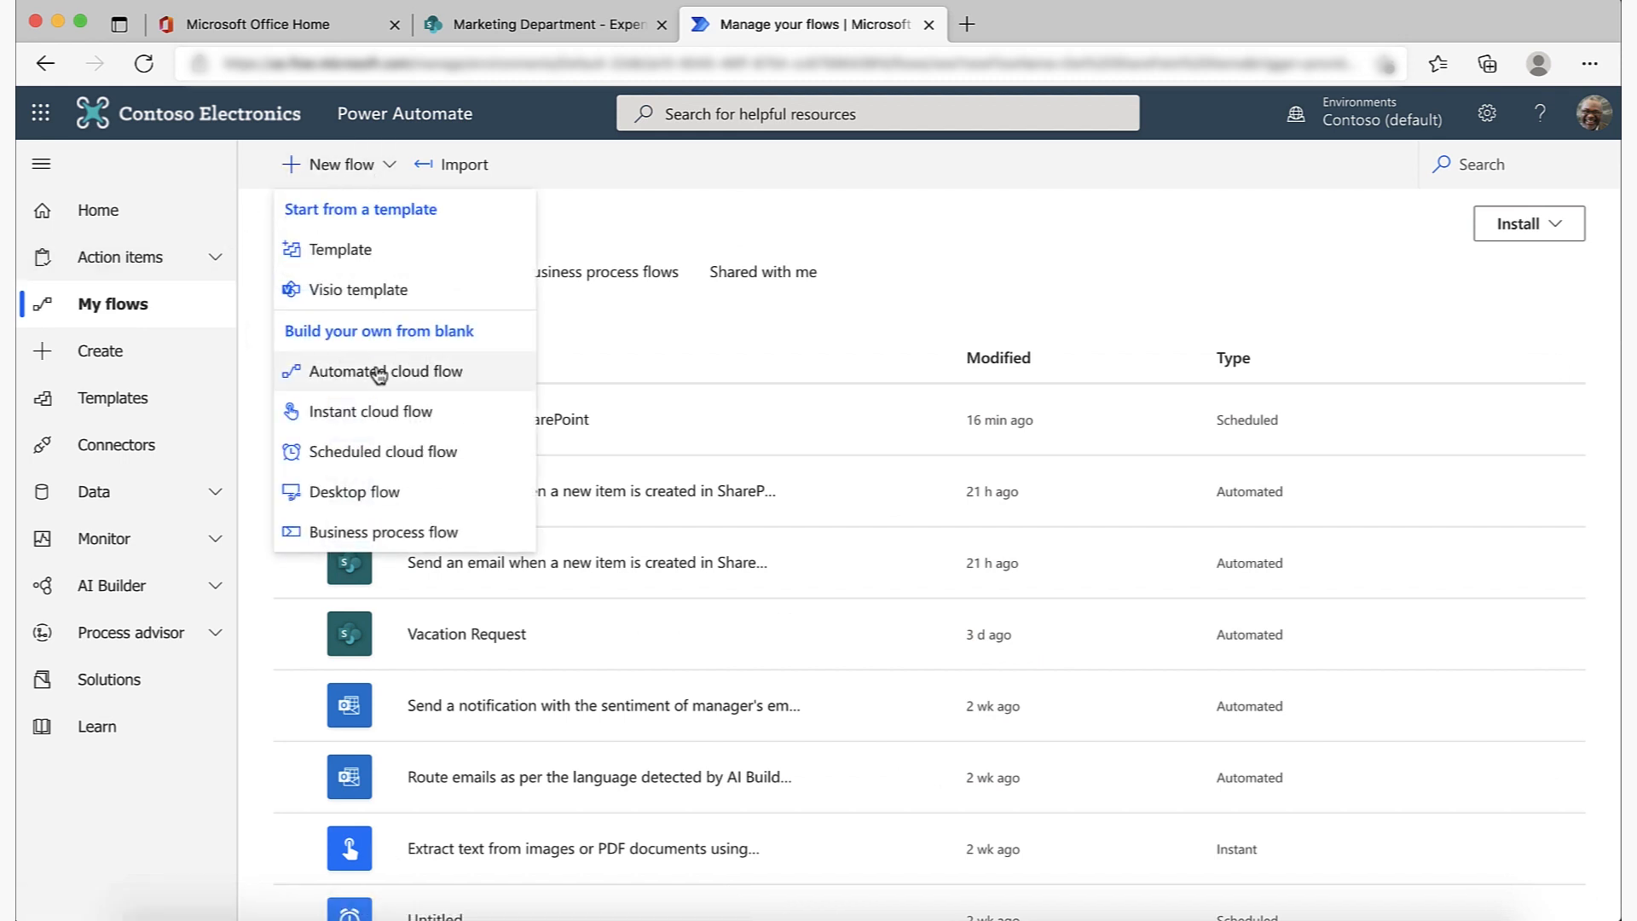
left_click(397, 450)
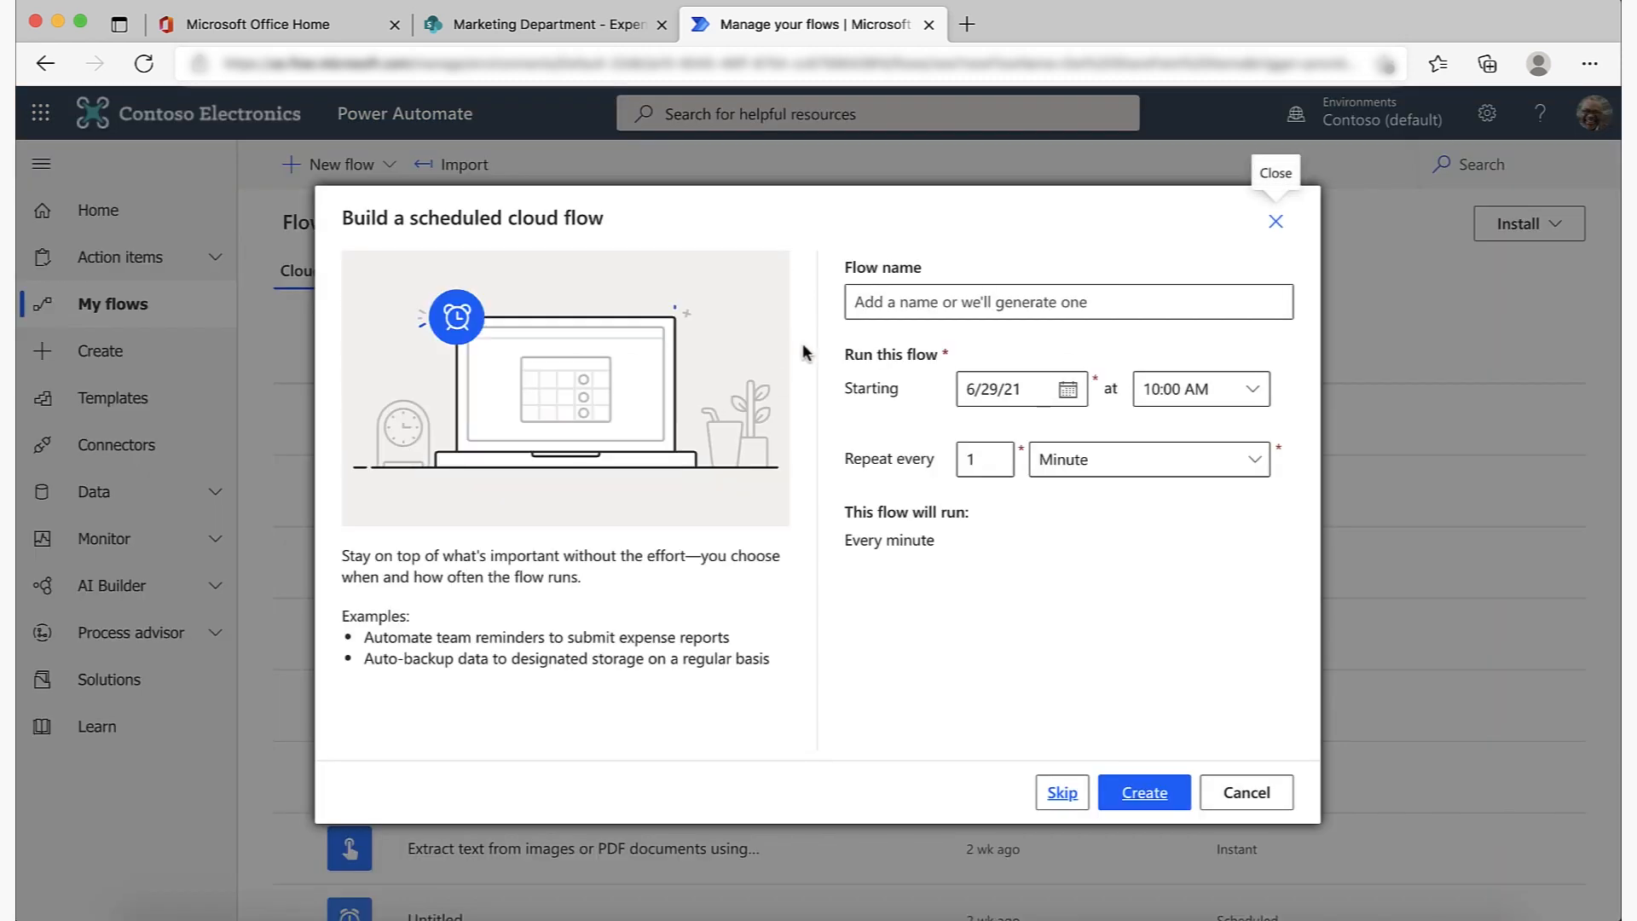
left_click(943, 303)
type("Get SharePoint Items")
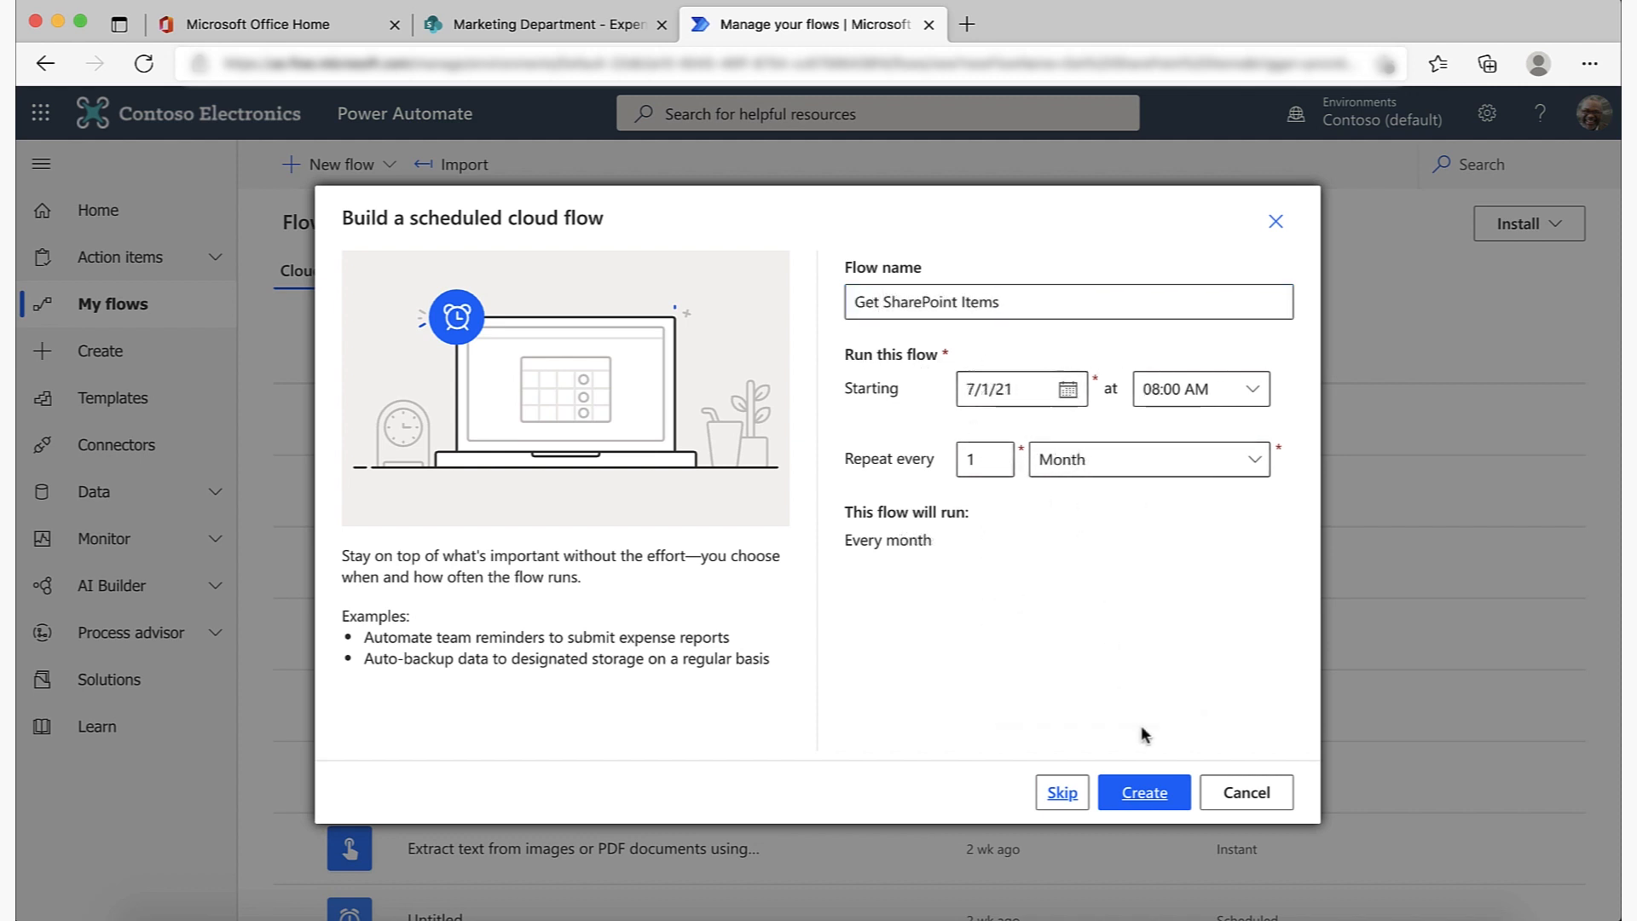
left_click(1144, 790)
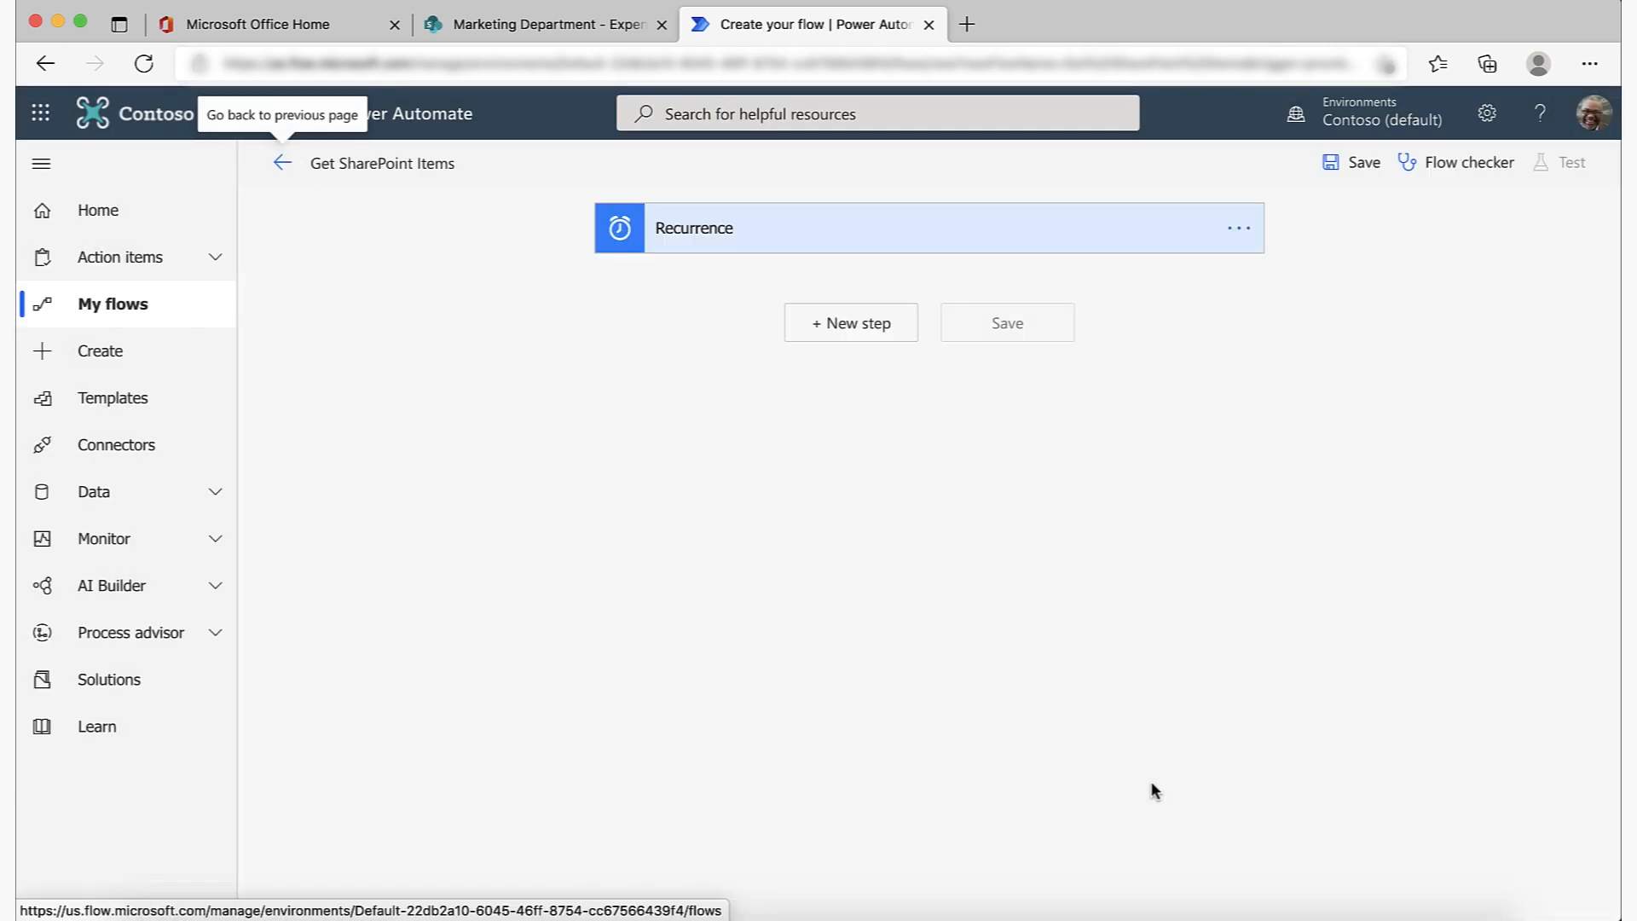
Add a SharePoint Get items action for the Marketing Department site and its Expenses list.
left_click(875, 328)
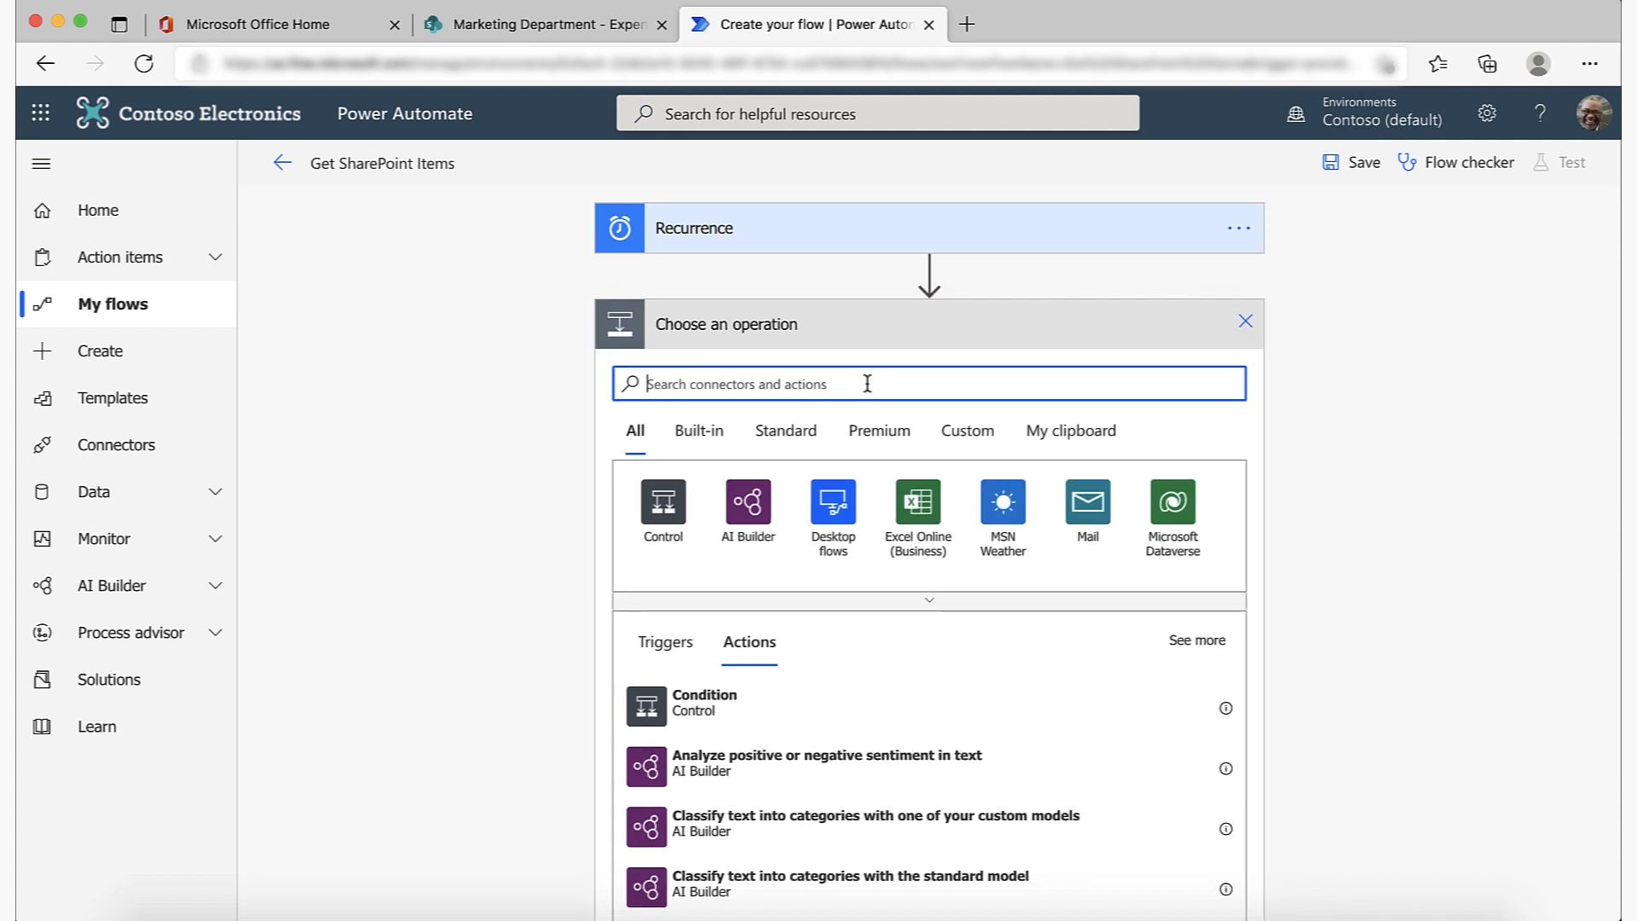
type("SharePoint")
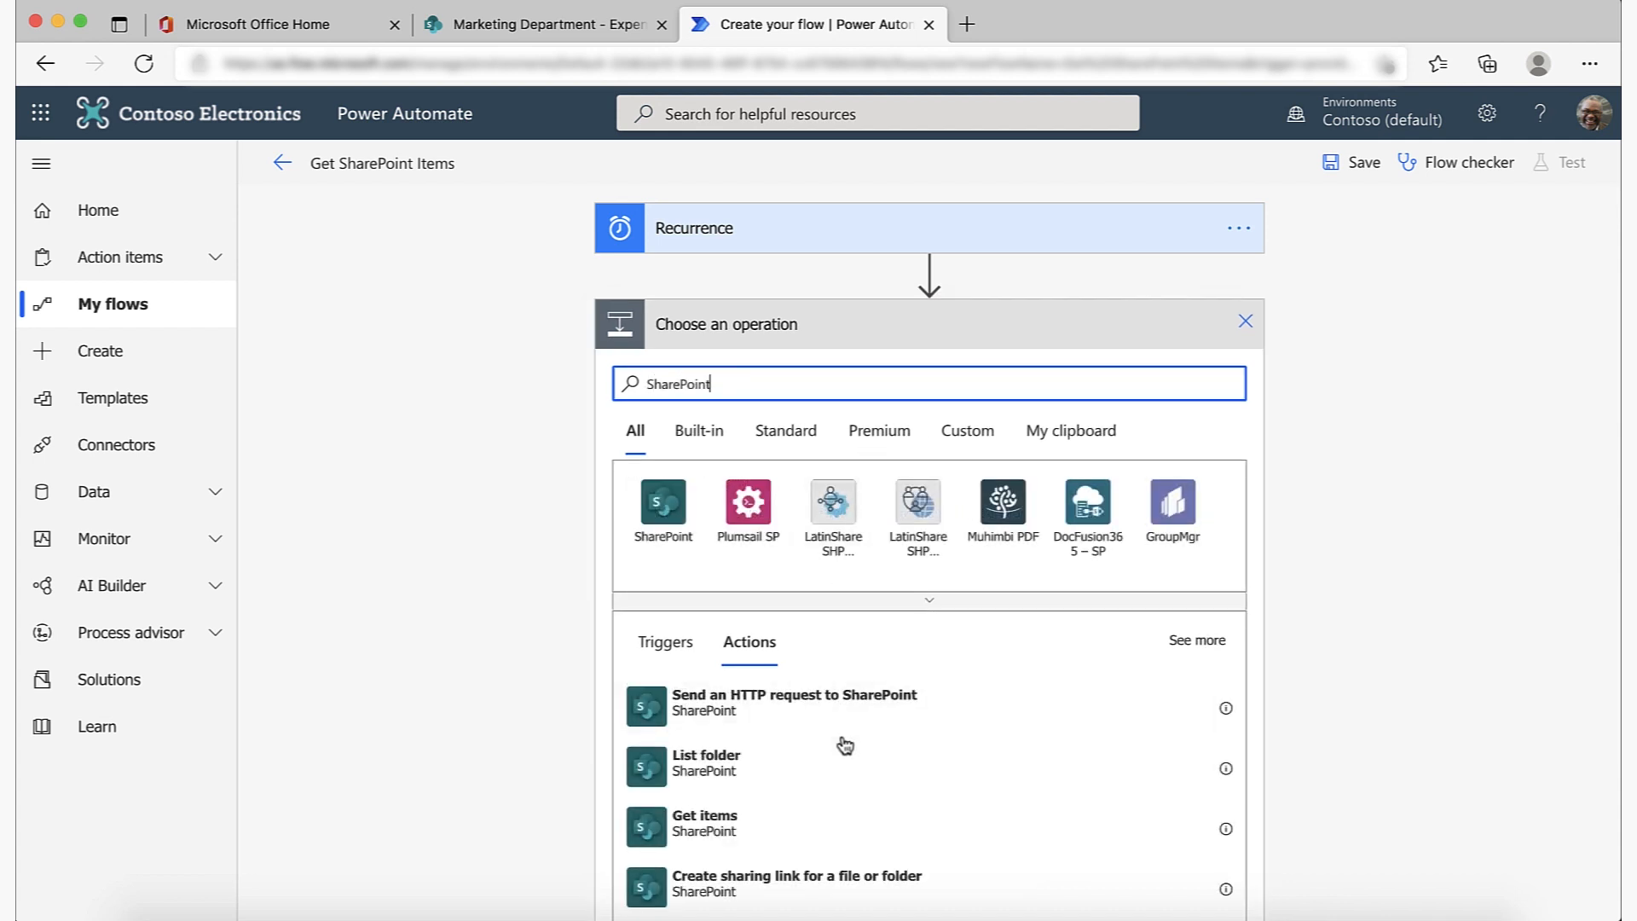
left_click(865, 824)
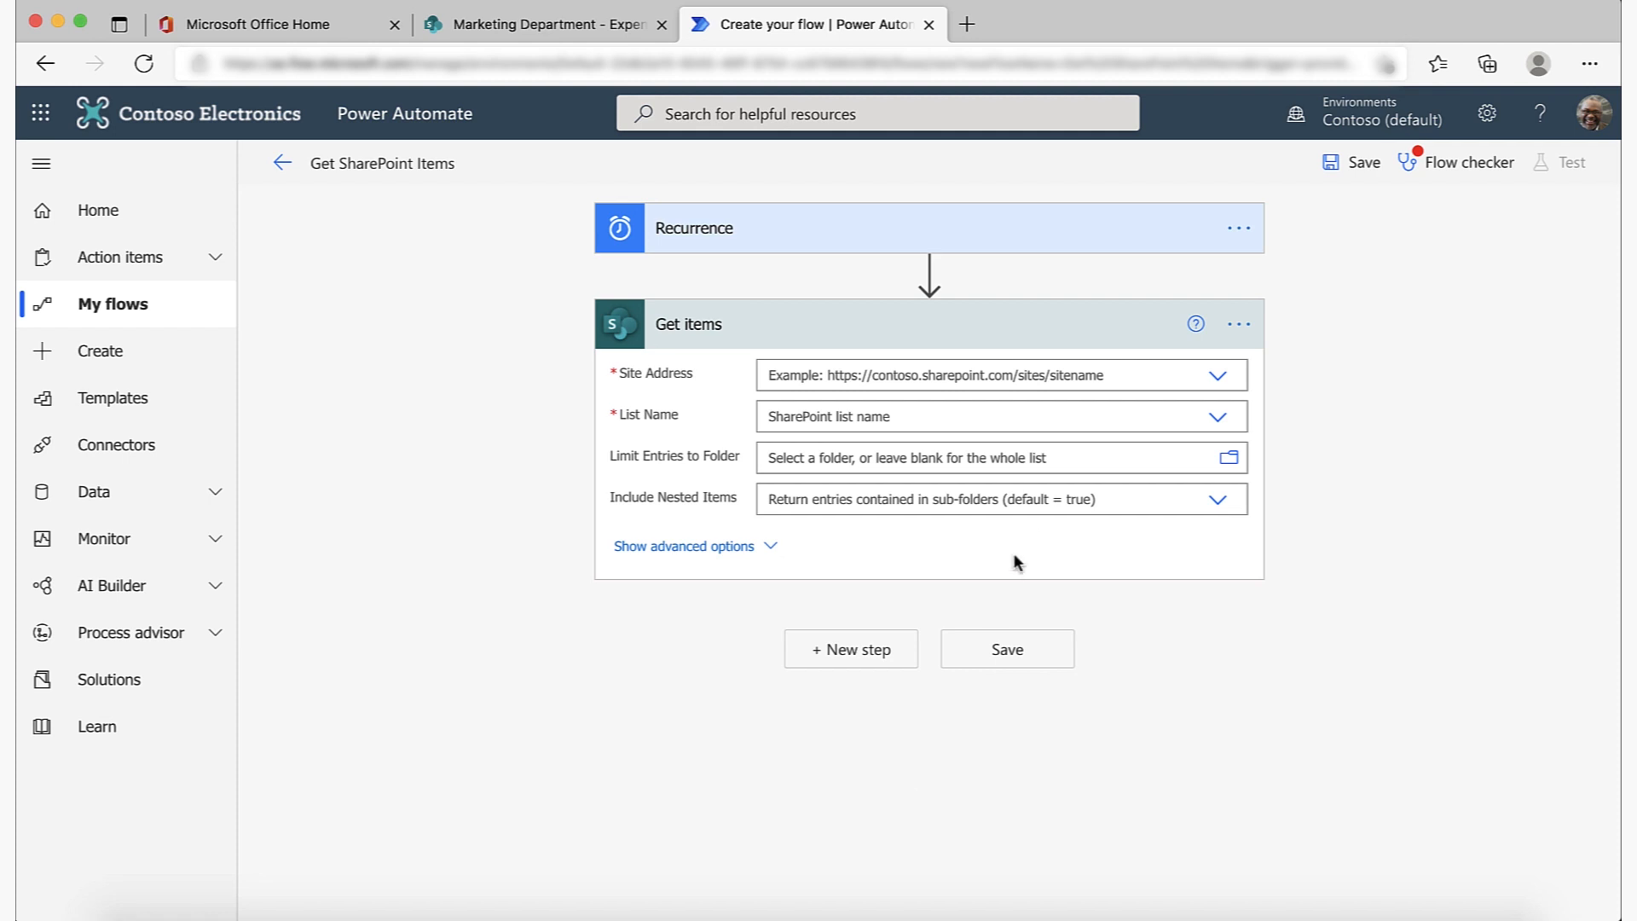
left_click(1218, 377)
left_click(1033, 422)
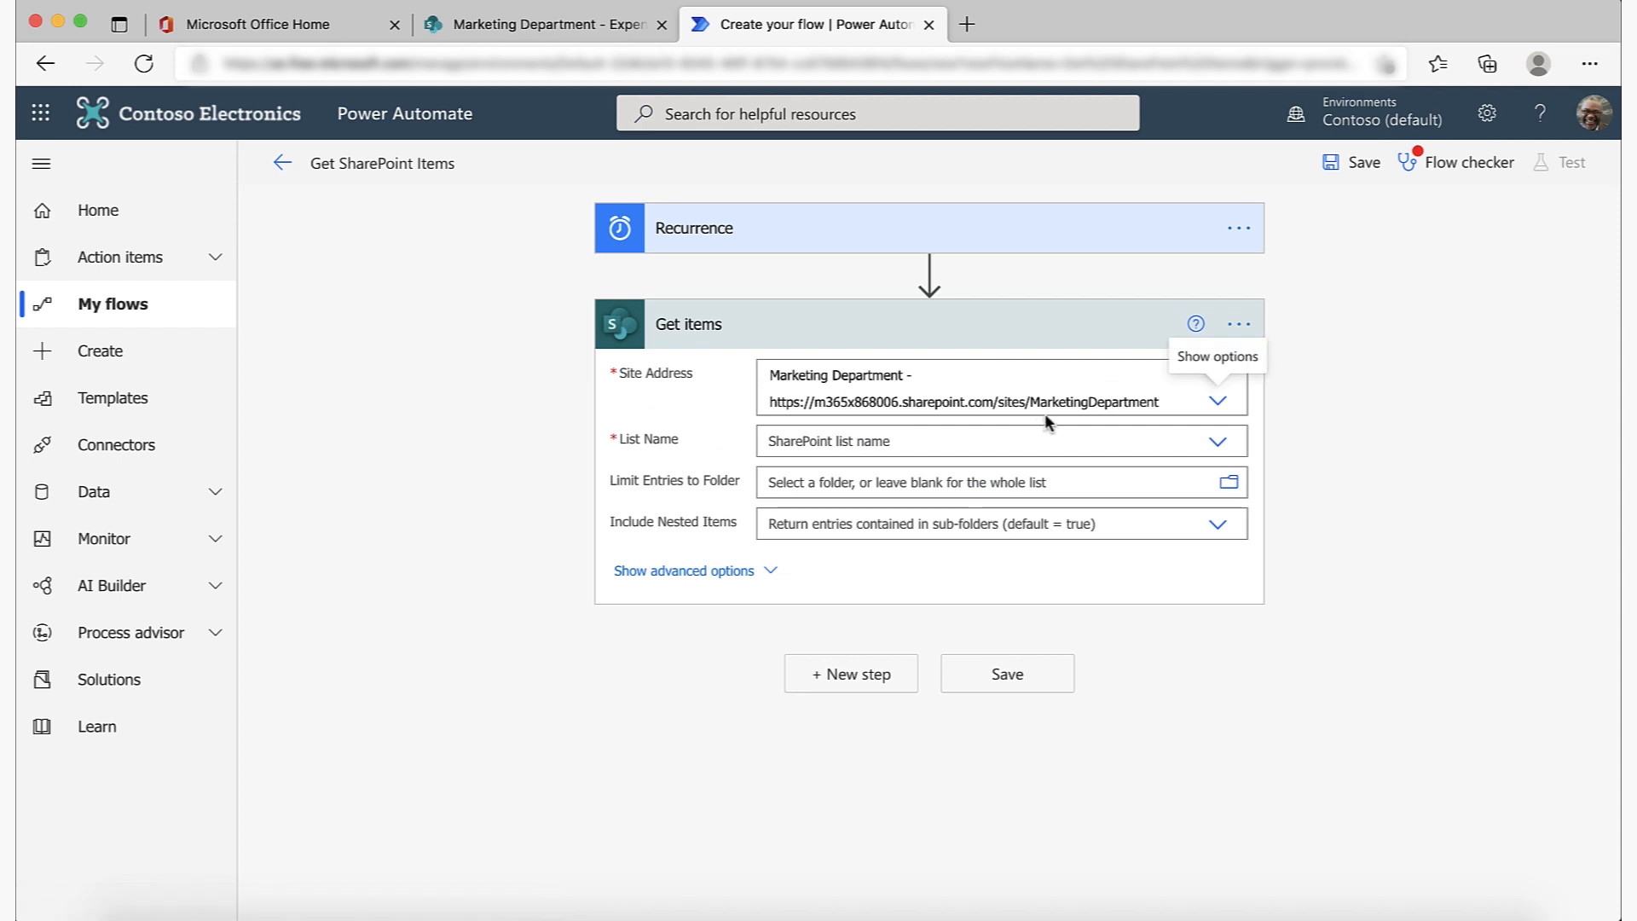
left_click(1222, 445)
left_click(797, 497)
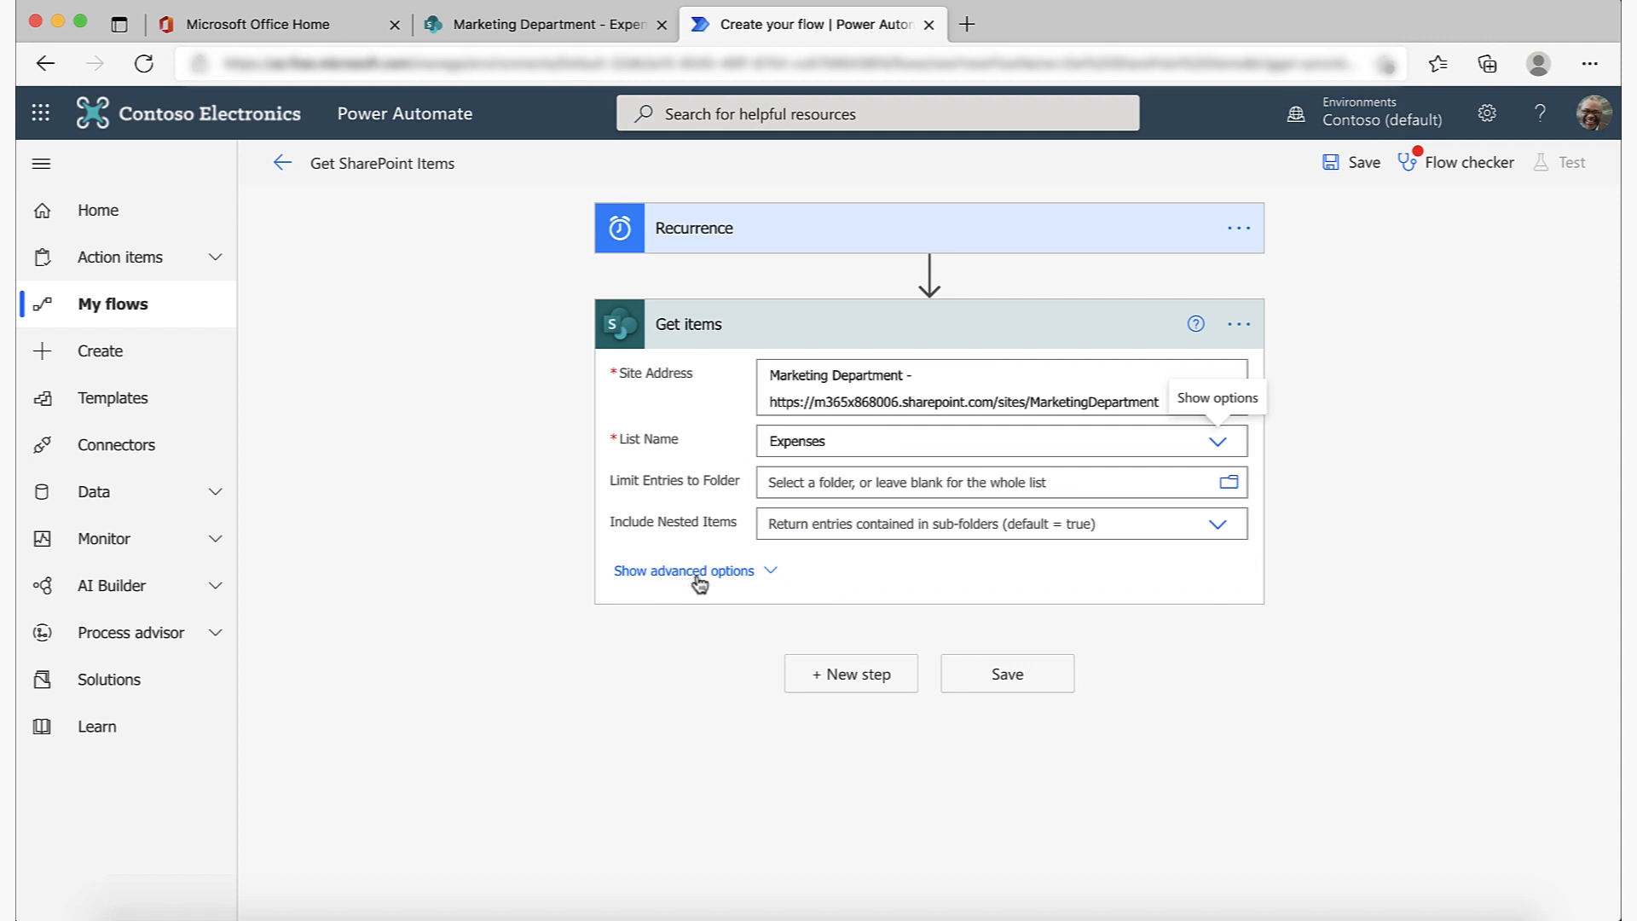
Set the filter query of the Get items action to "Cost ge 1000" in its advanced options.
left_click(765, 573)
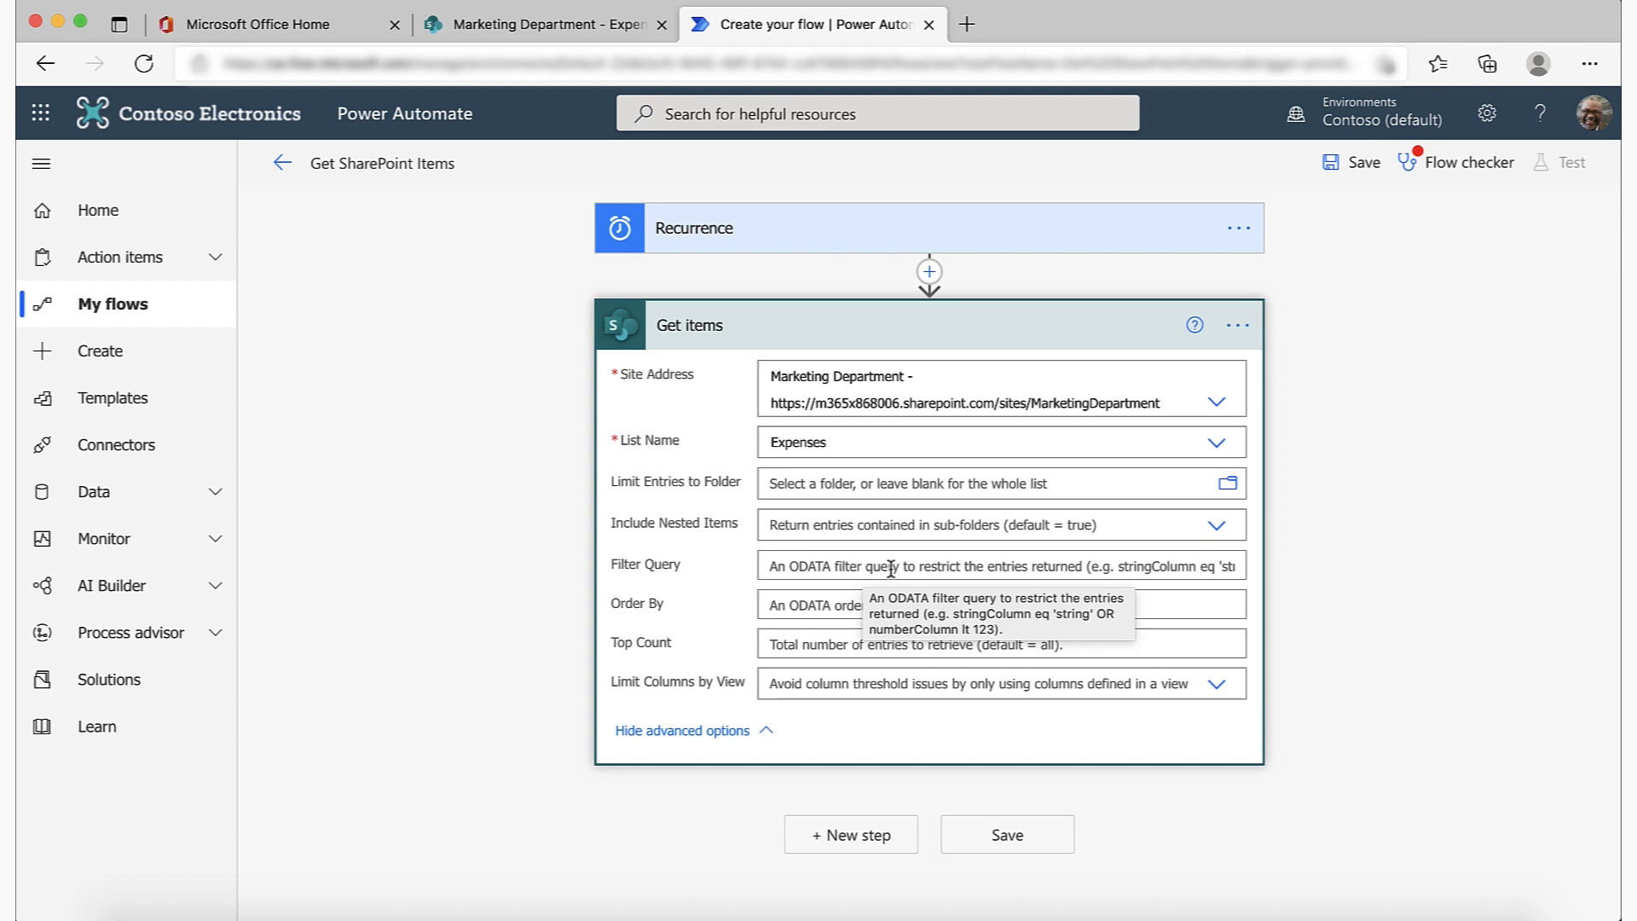
left_click(803, 564)
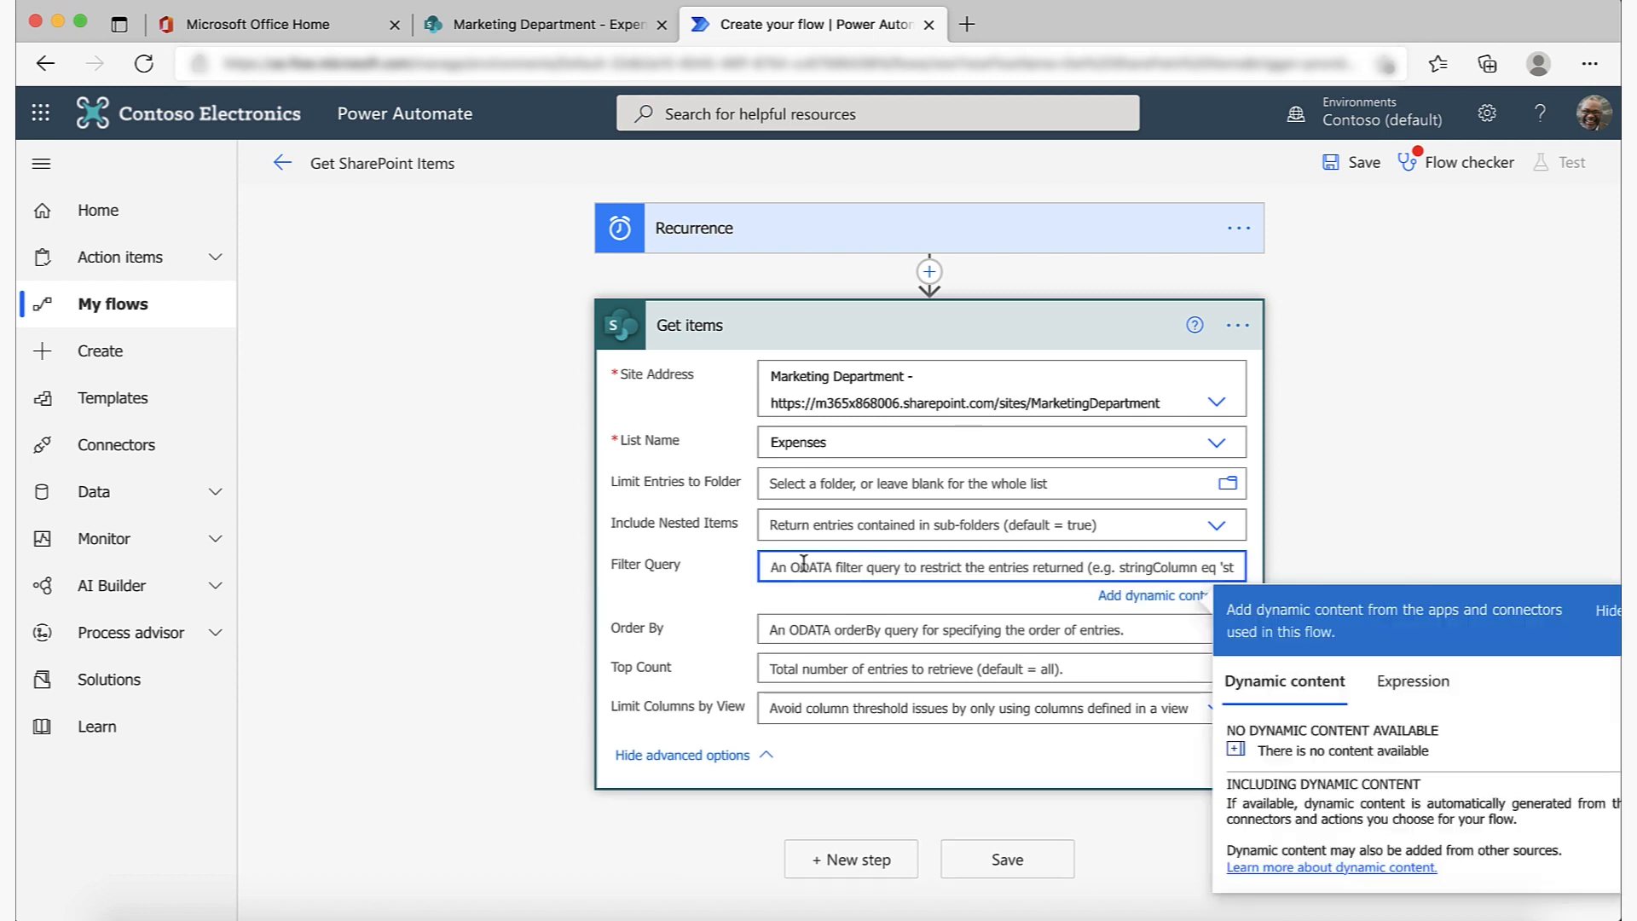
type("Cost")
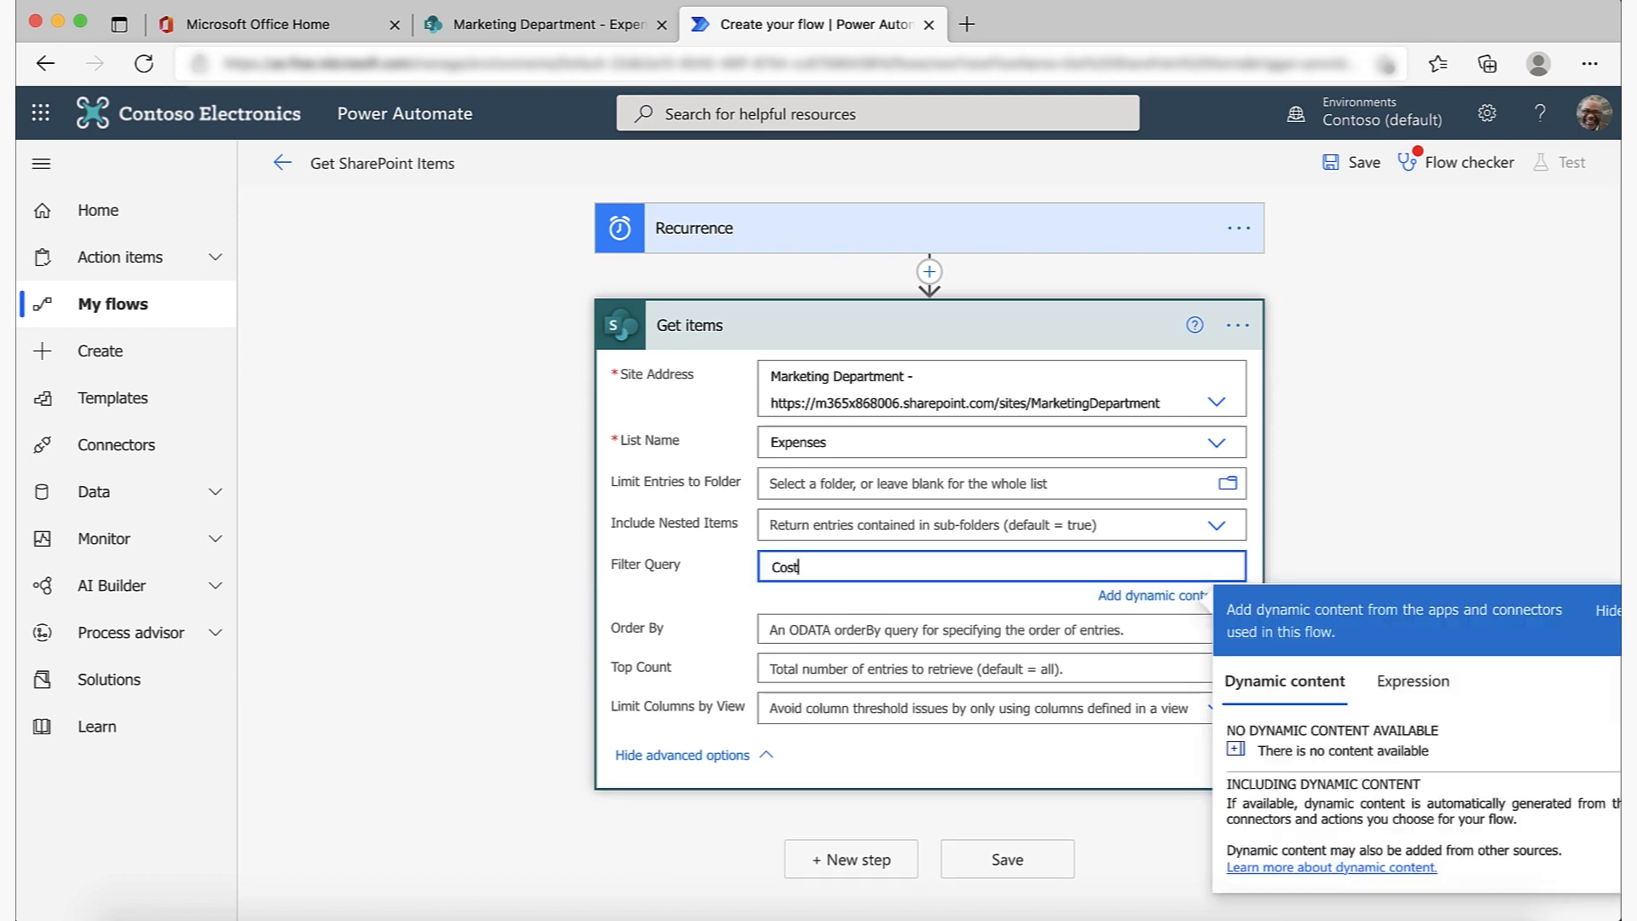
type(" ge")
type("1000")
left_click(1372, 513)
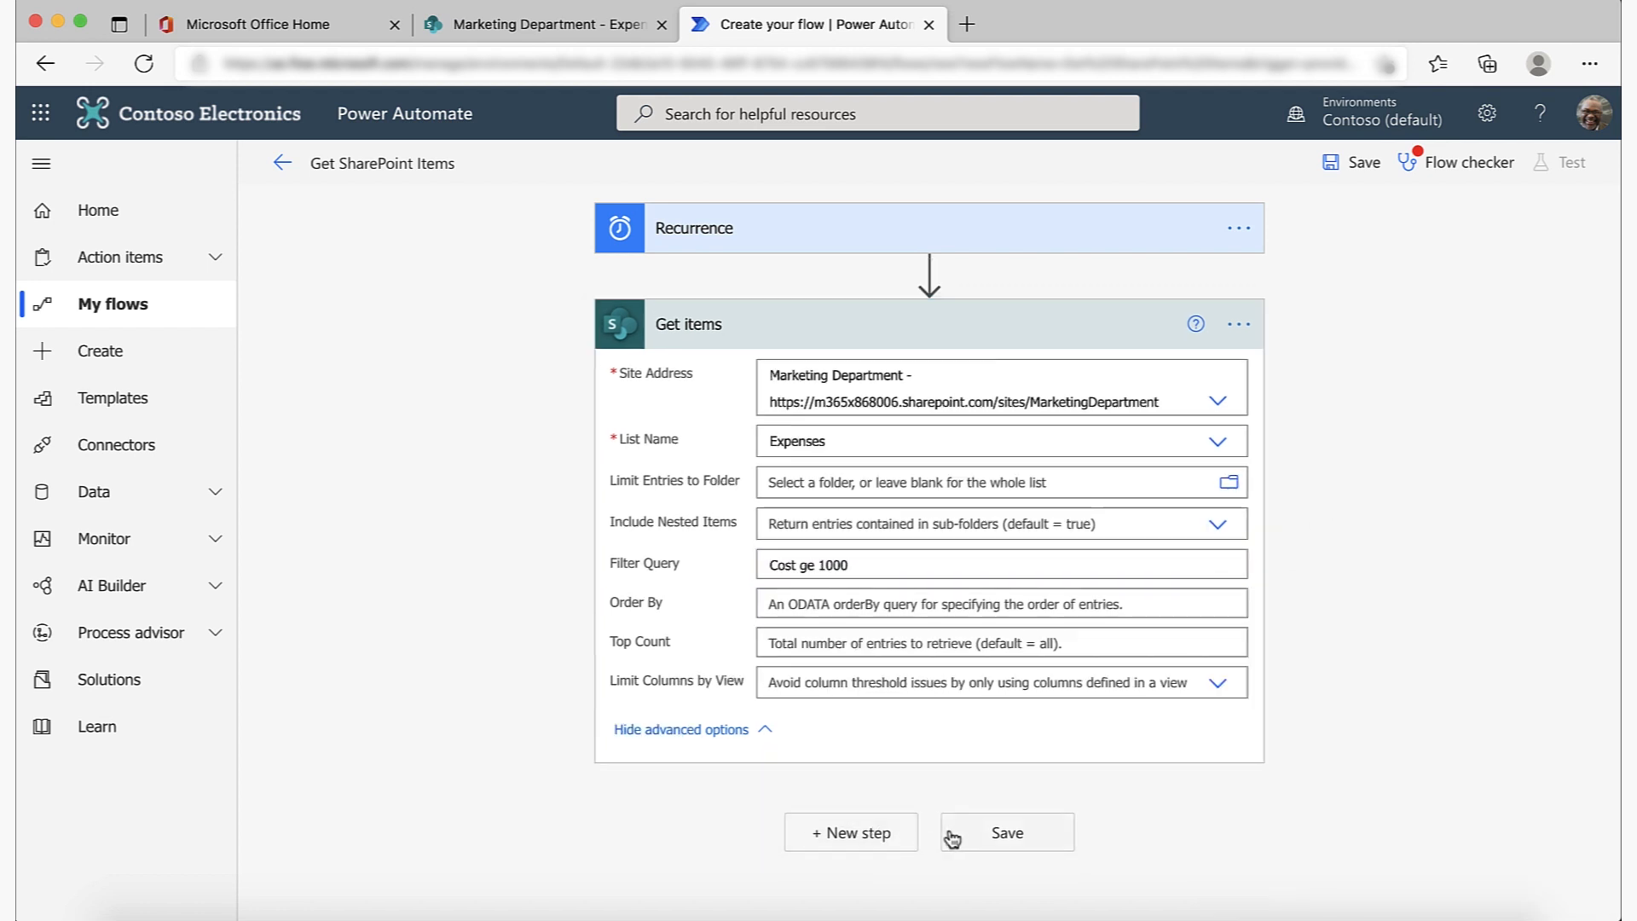
Add a Create HTML table action that takes the value output of Get items as its source.
left_click(881, 841)
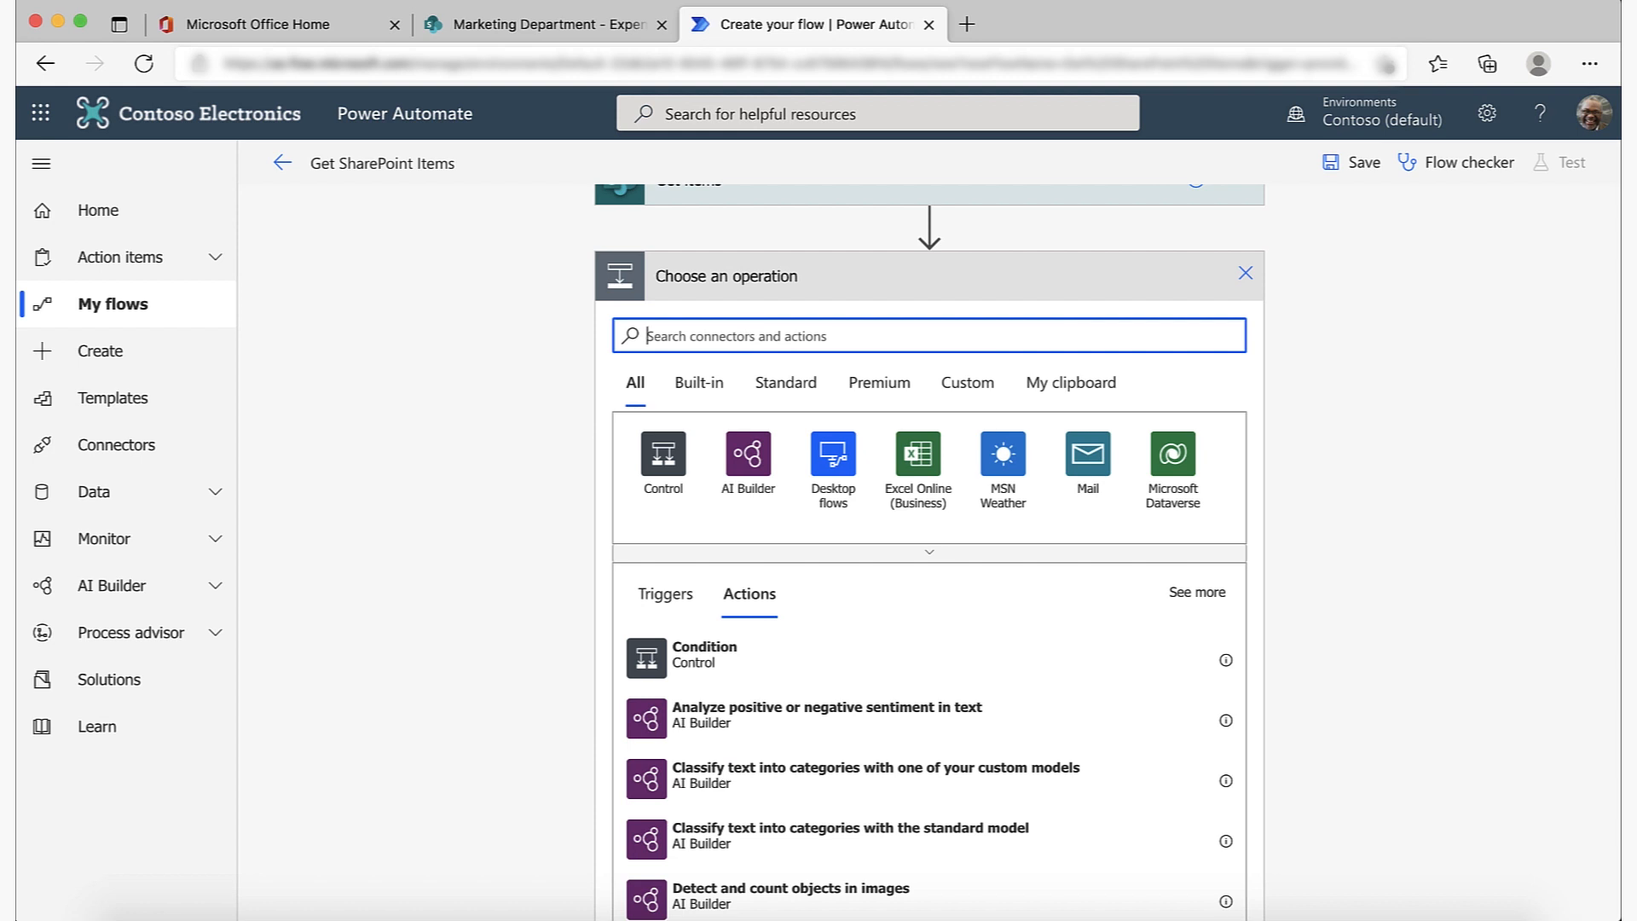
type("html")
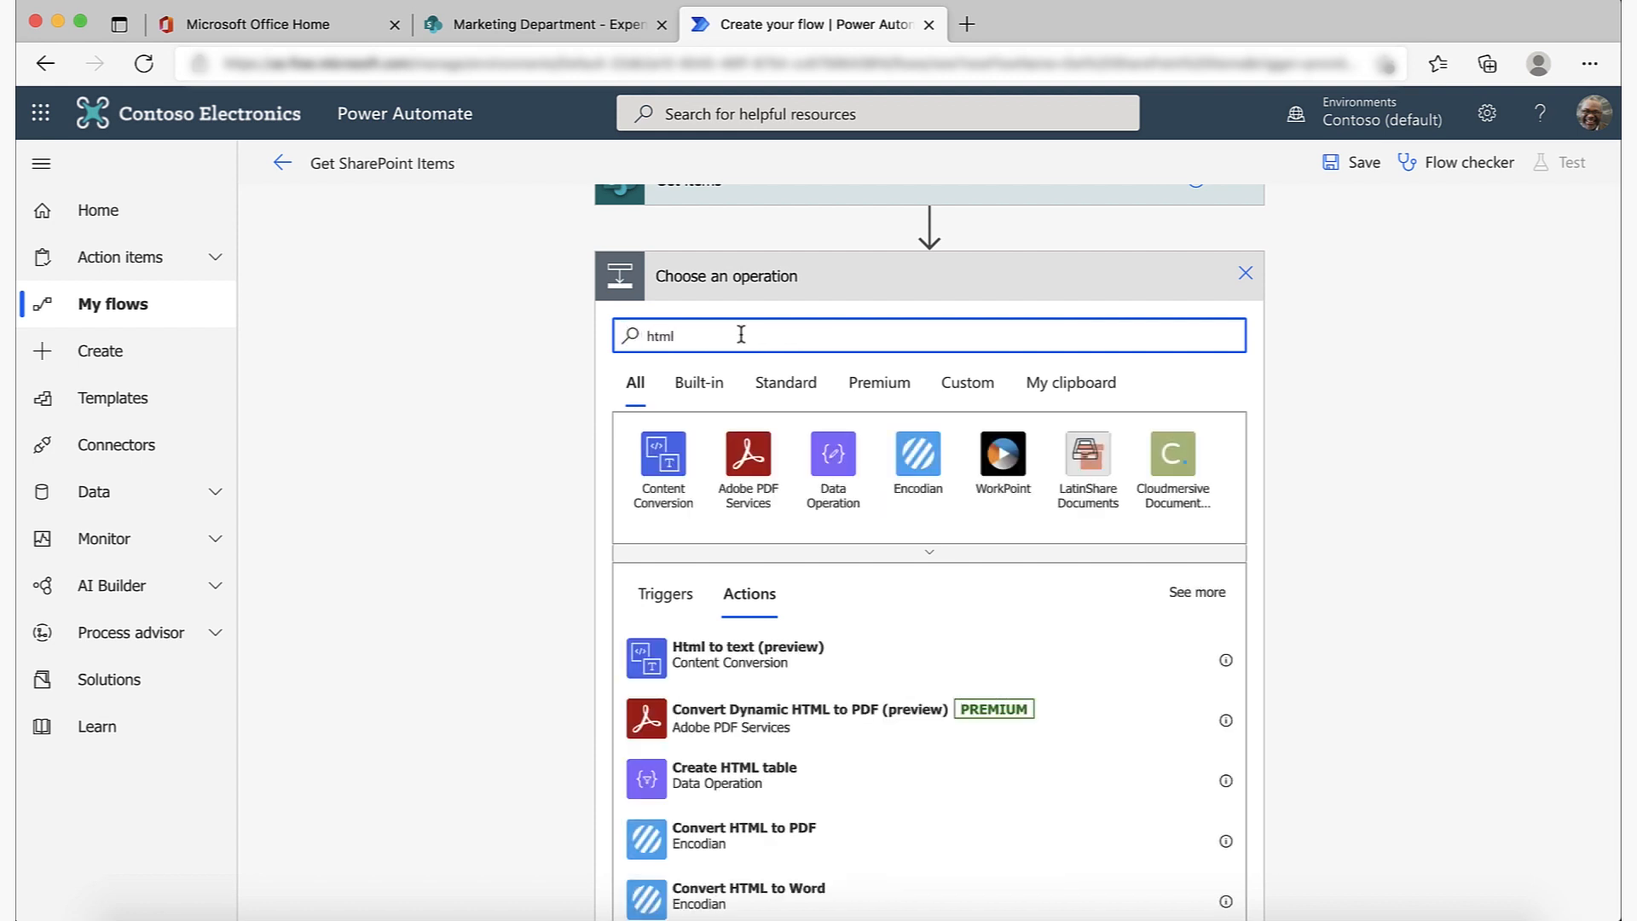
left_click(765, 787)
left_click(837, 471)
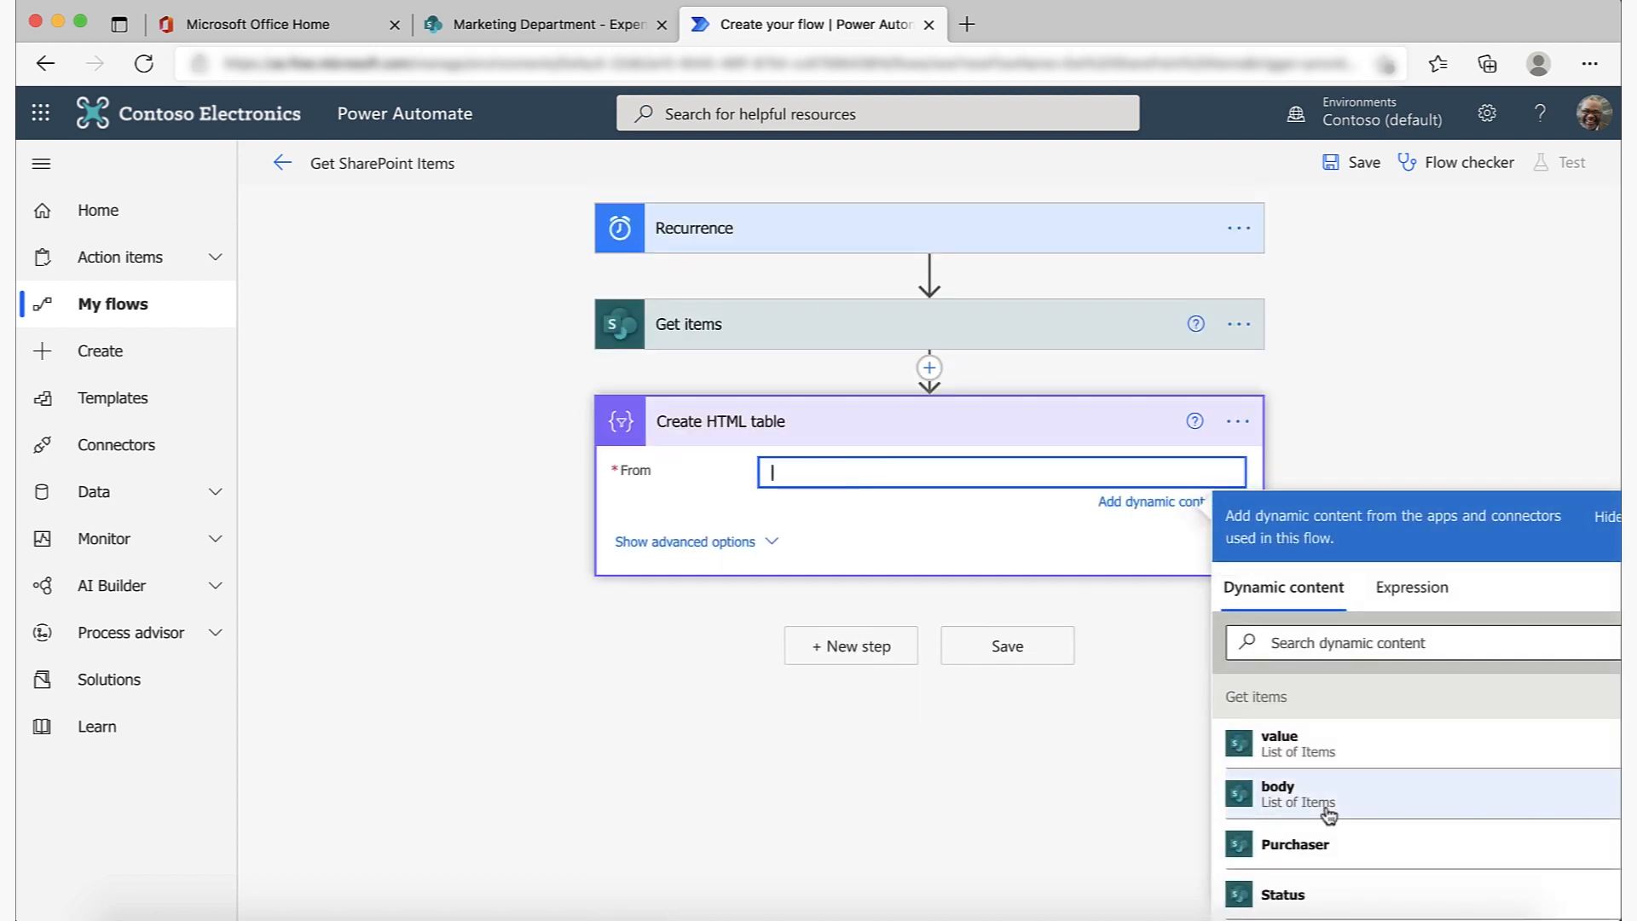
left_click(1347, 756)
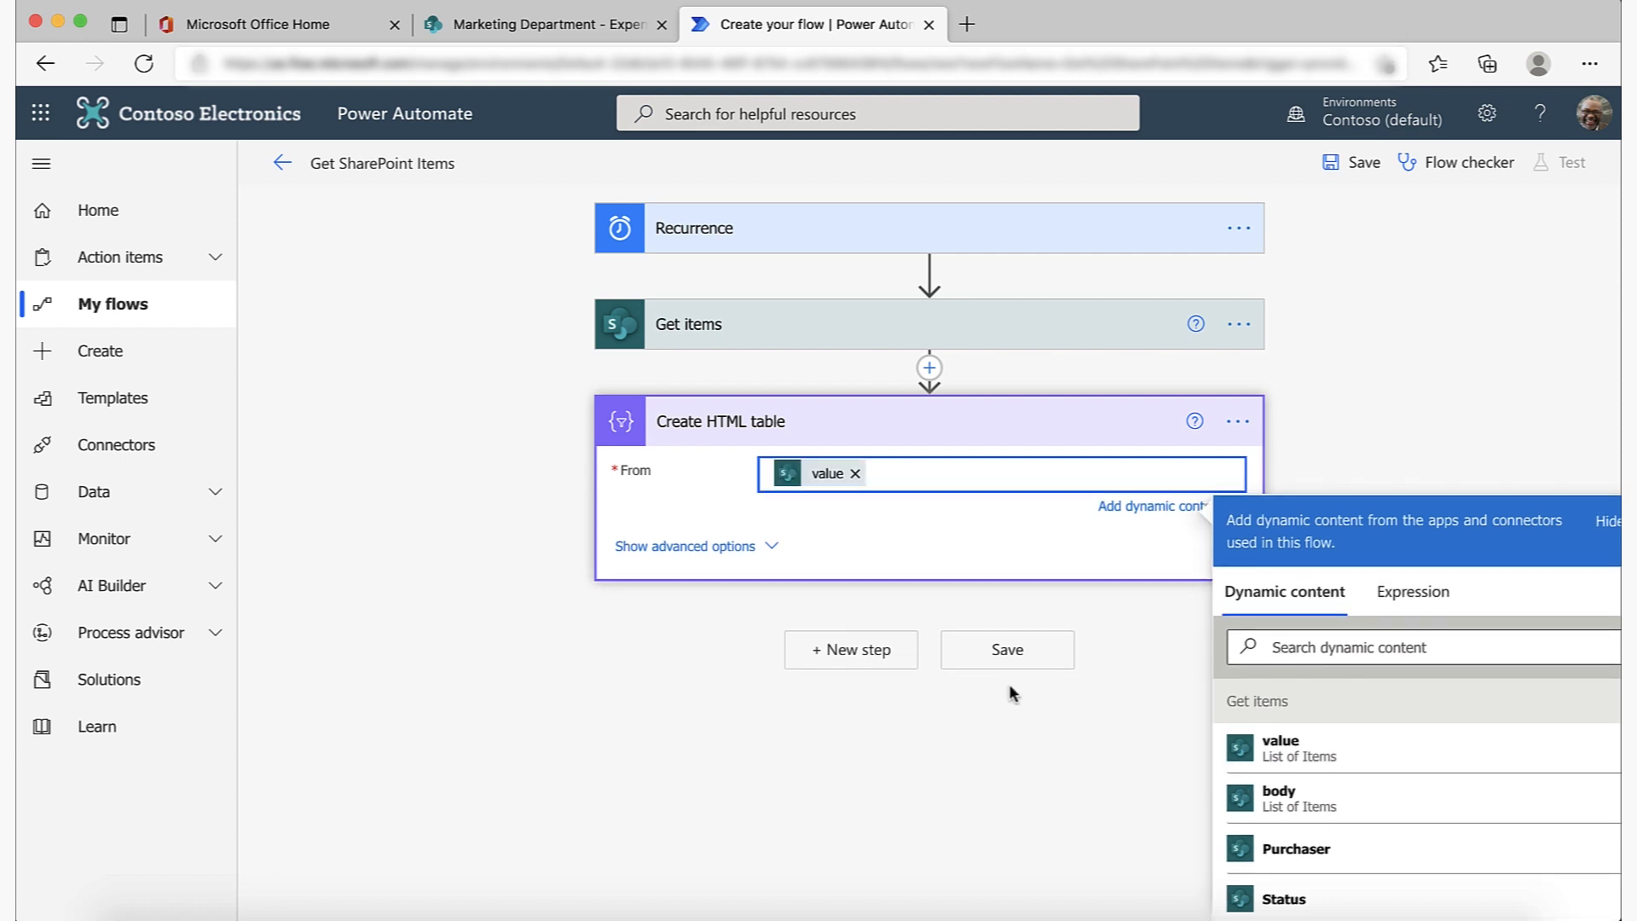
Save the flow and run a manual test of it.
left_click(1012, 650)
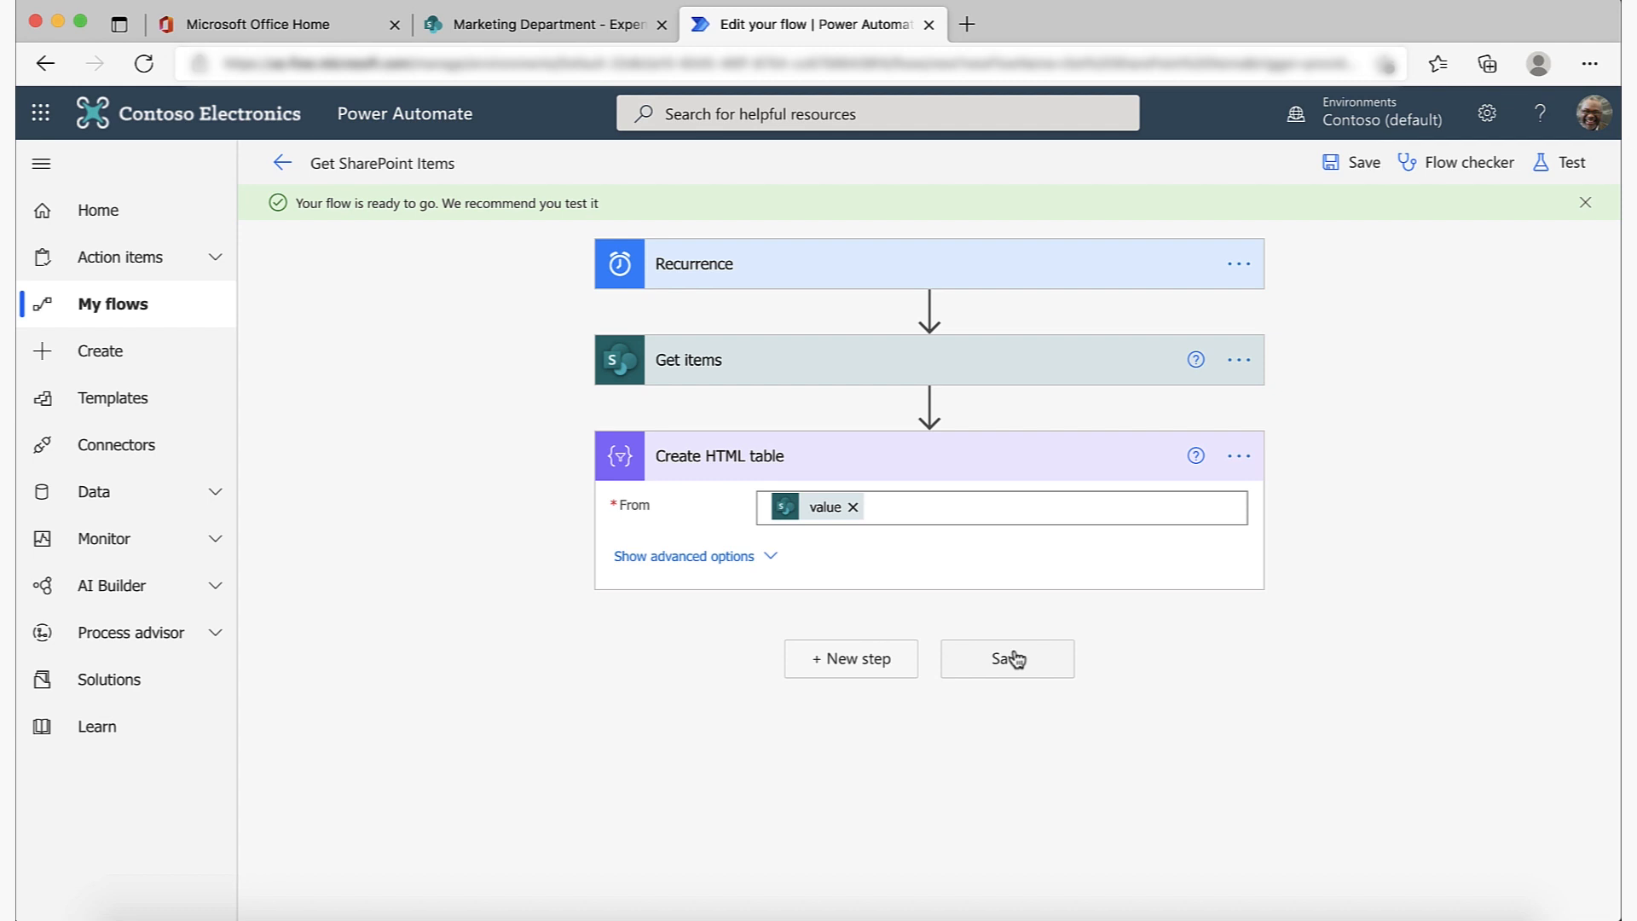
left_click(1566, 170)
left_click(1270, 217)
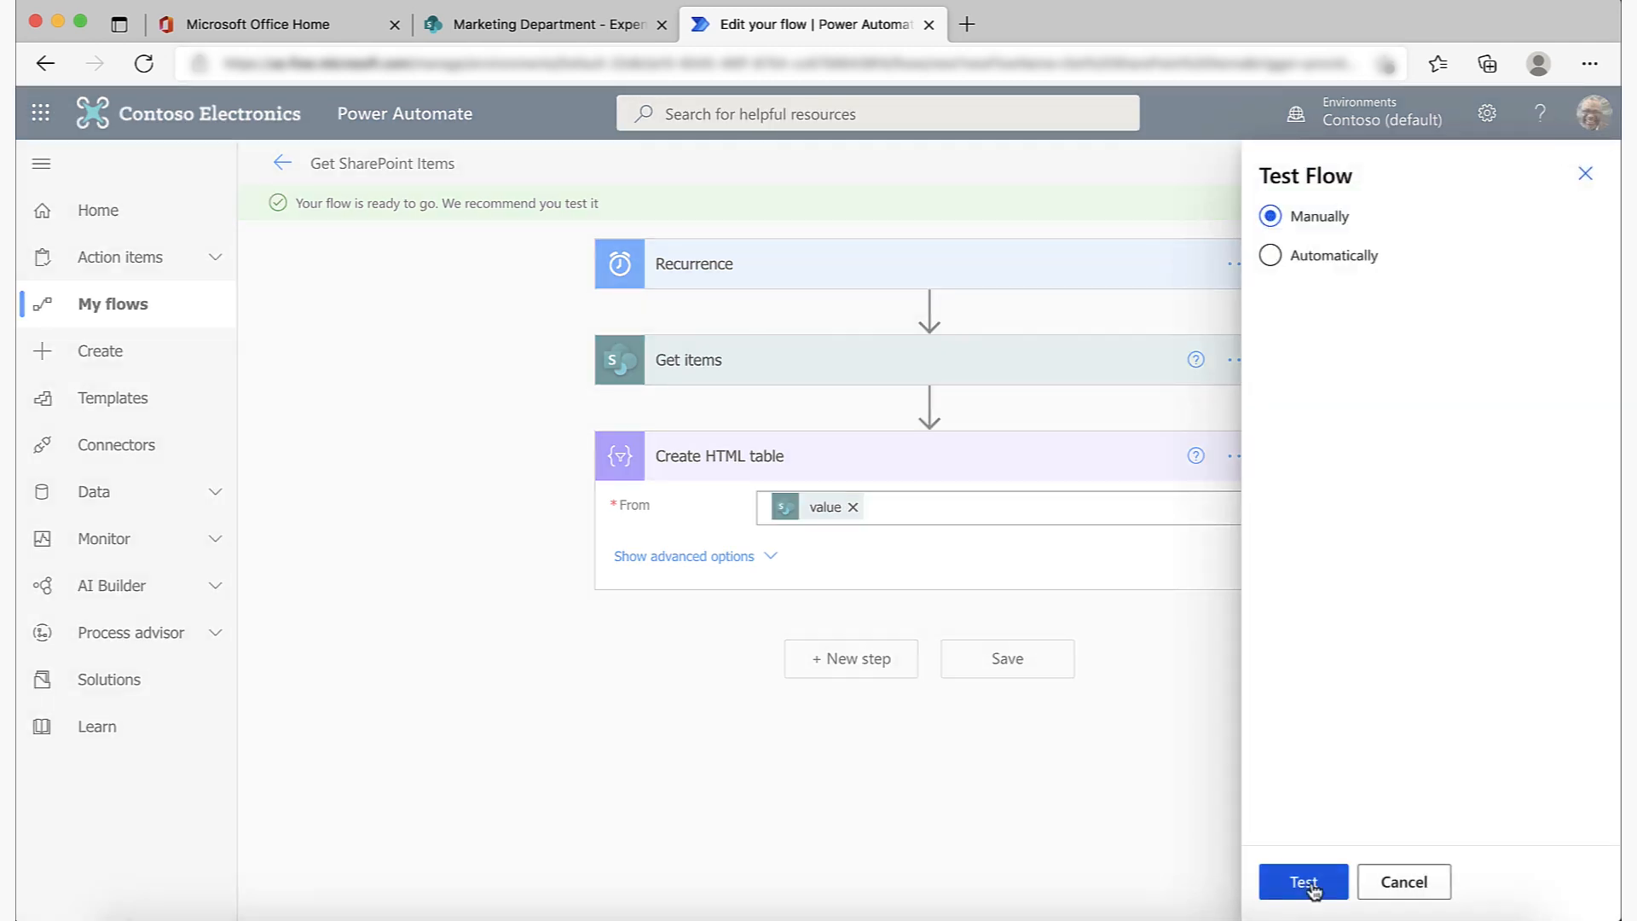
left_click(1304, 884)
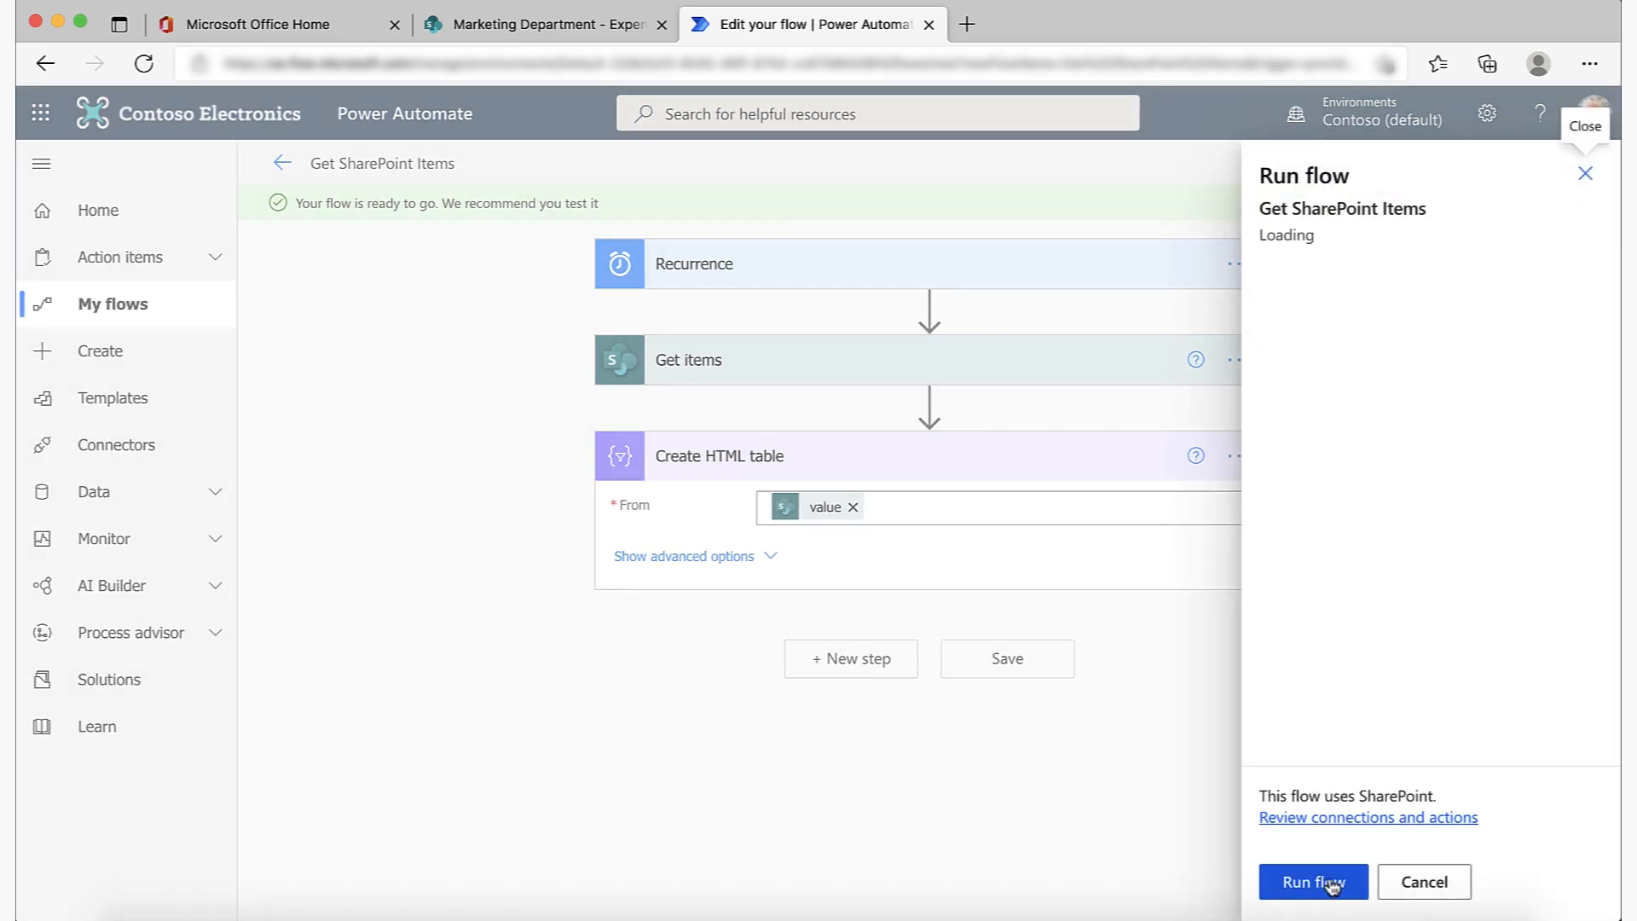
left_click(1332, 885)
left_click(1301, 872)
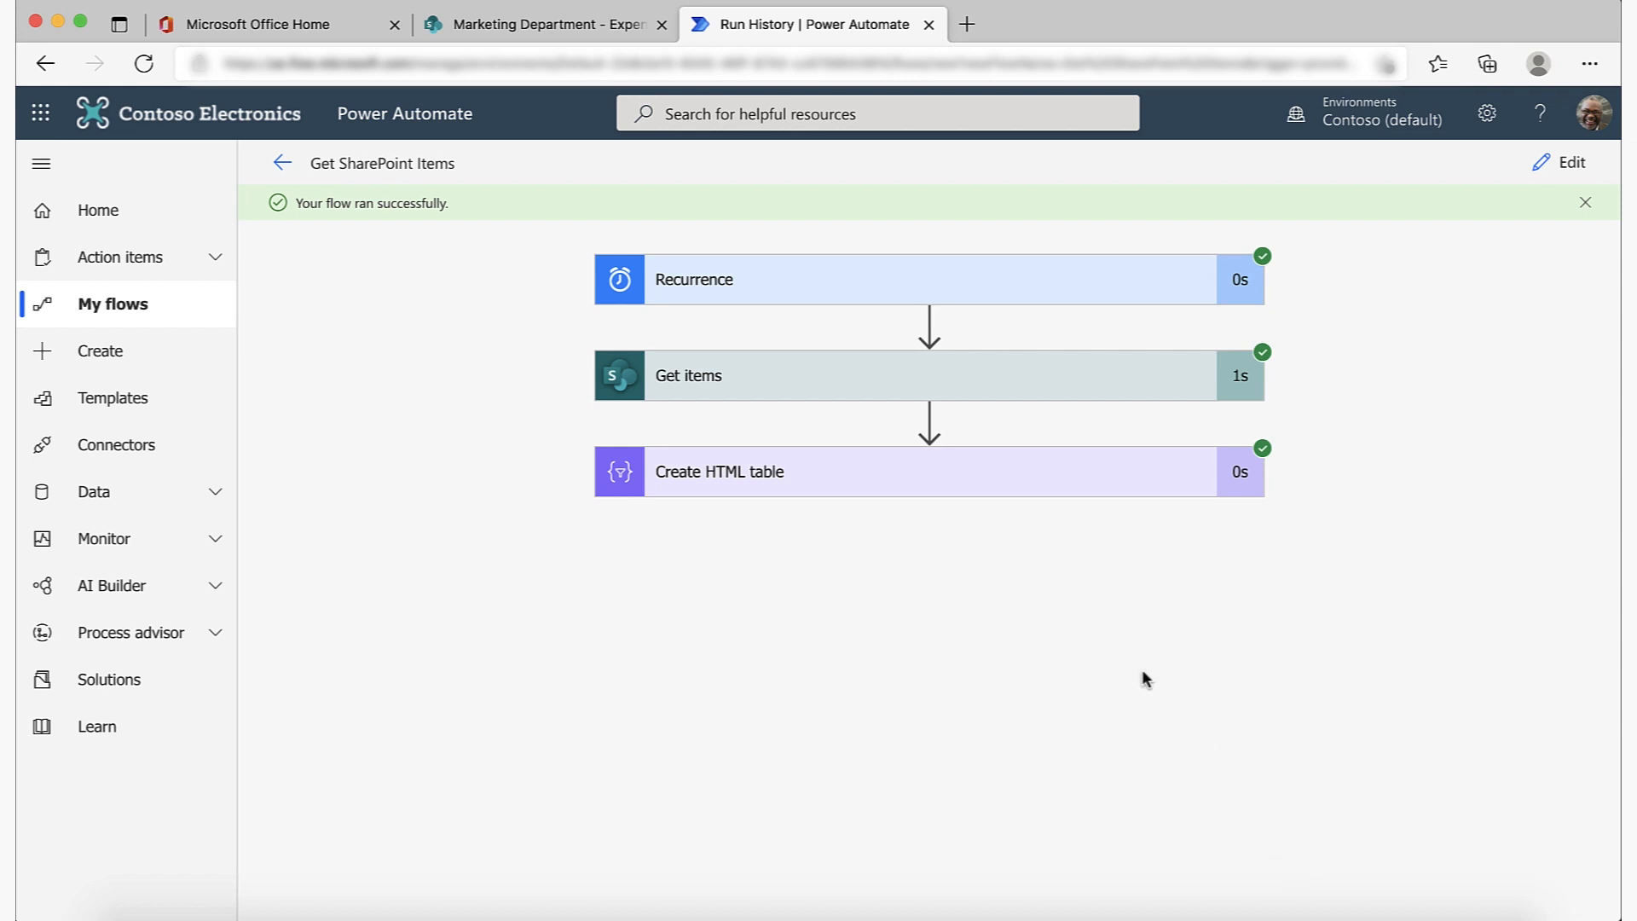
Examine the Create HTML table output of the test run and compare it with the Expenses list in SharePoint.
left_click(999, 484)
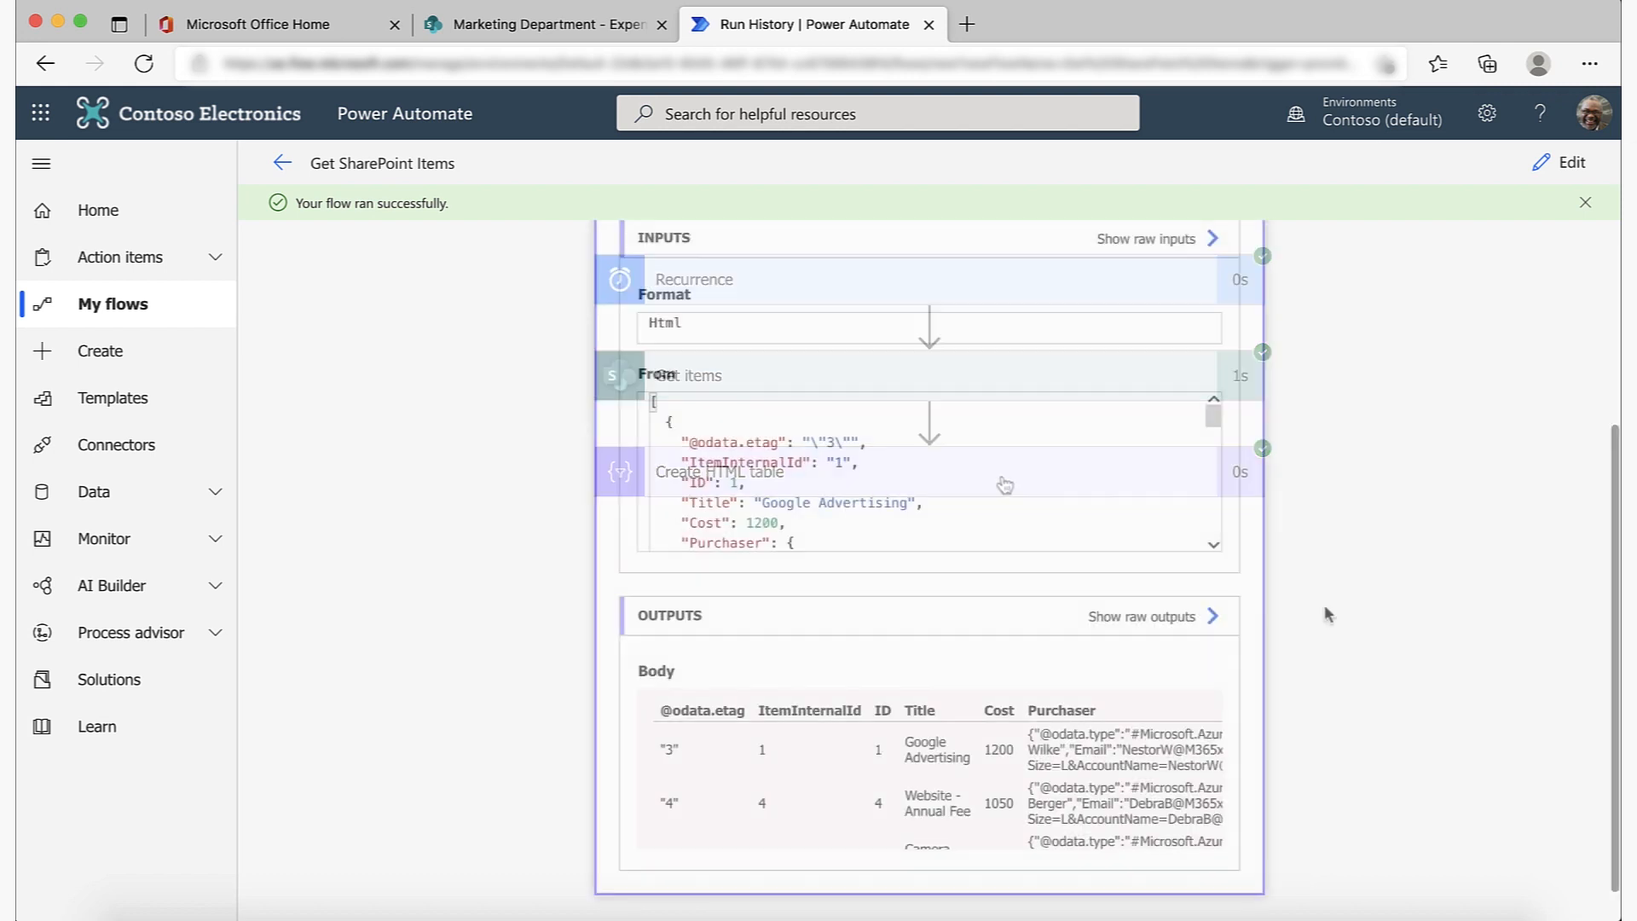
scroll(1039, 745, "down", 3)
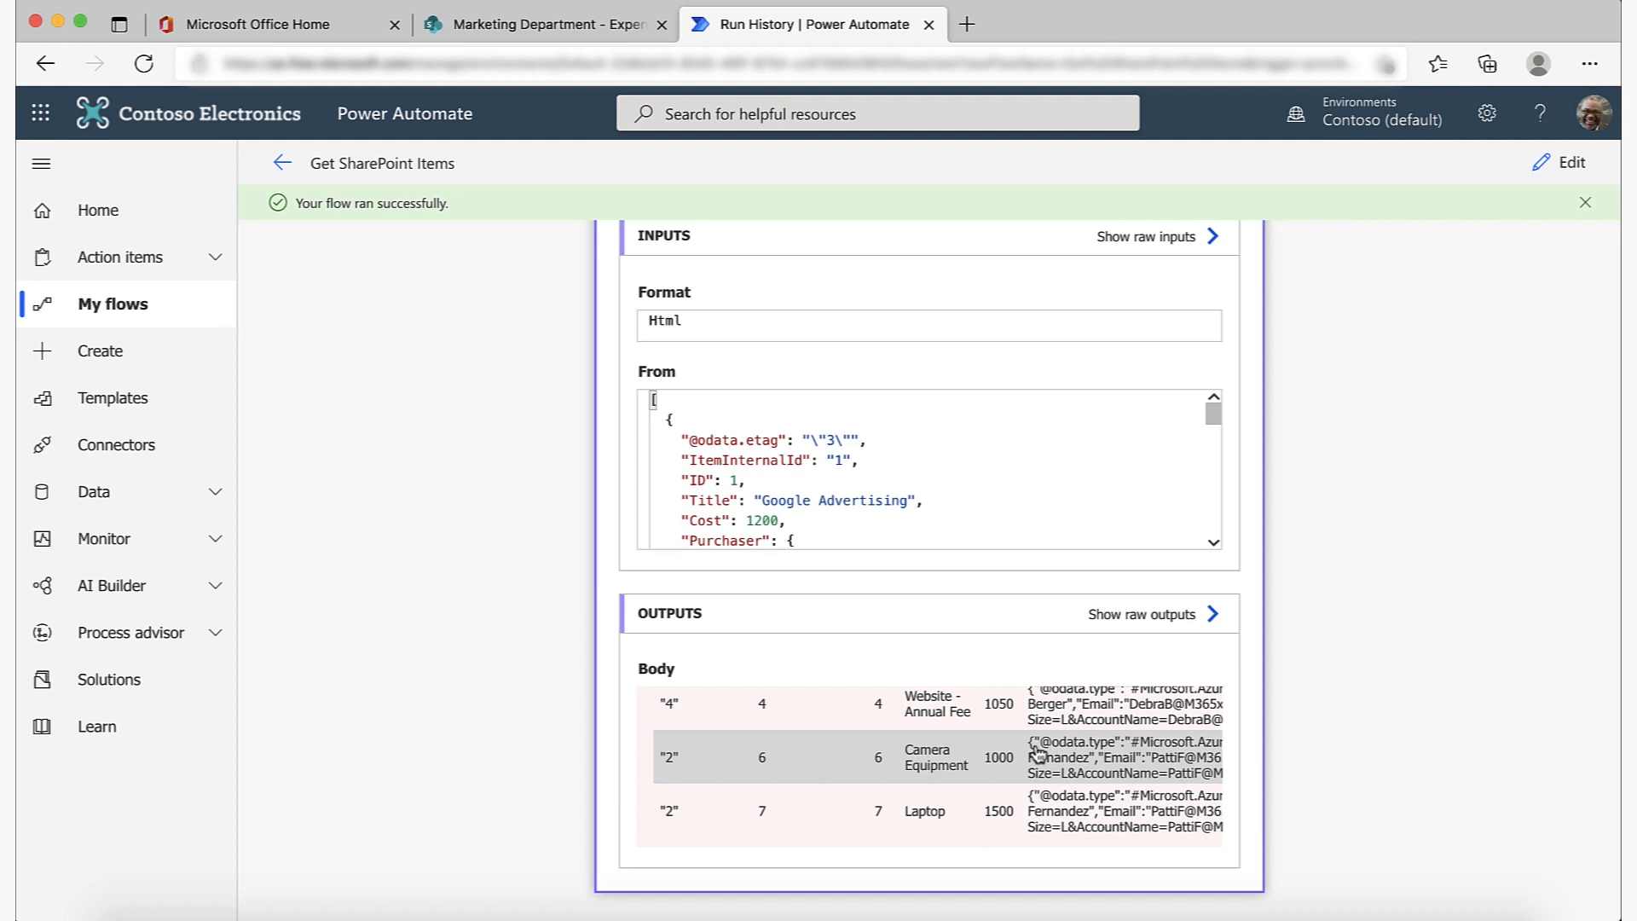
scroll(1038, 753, "up", 2)
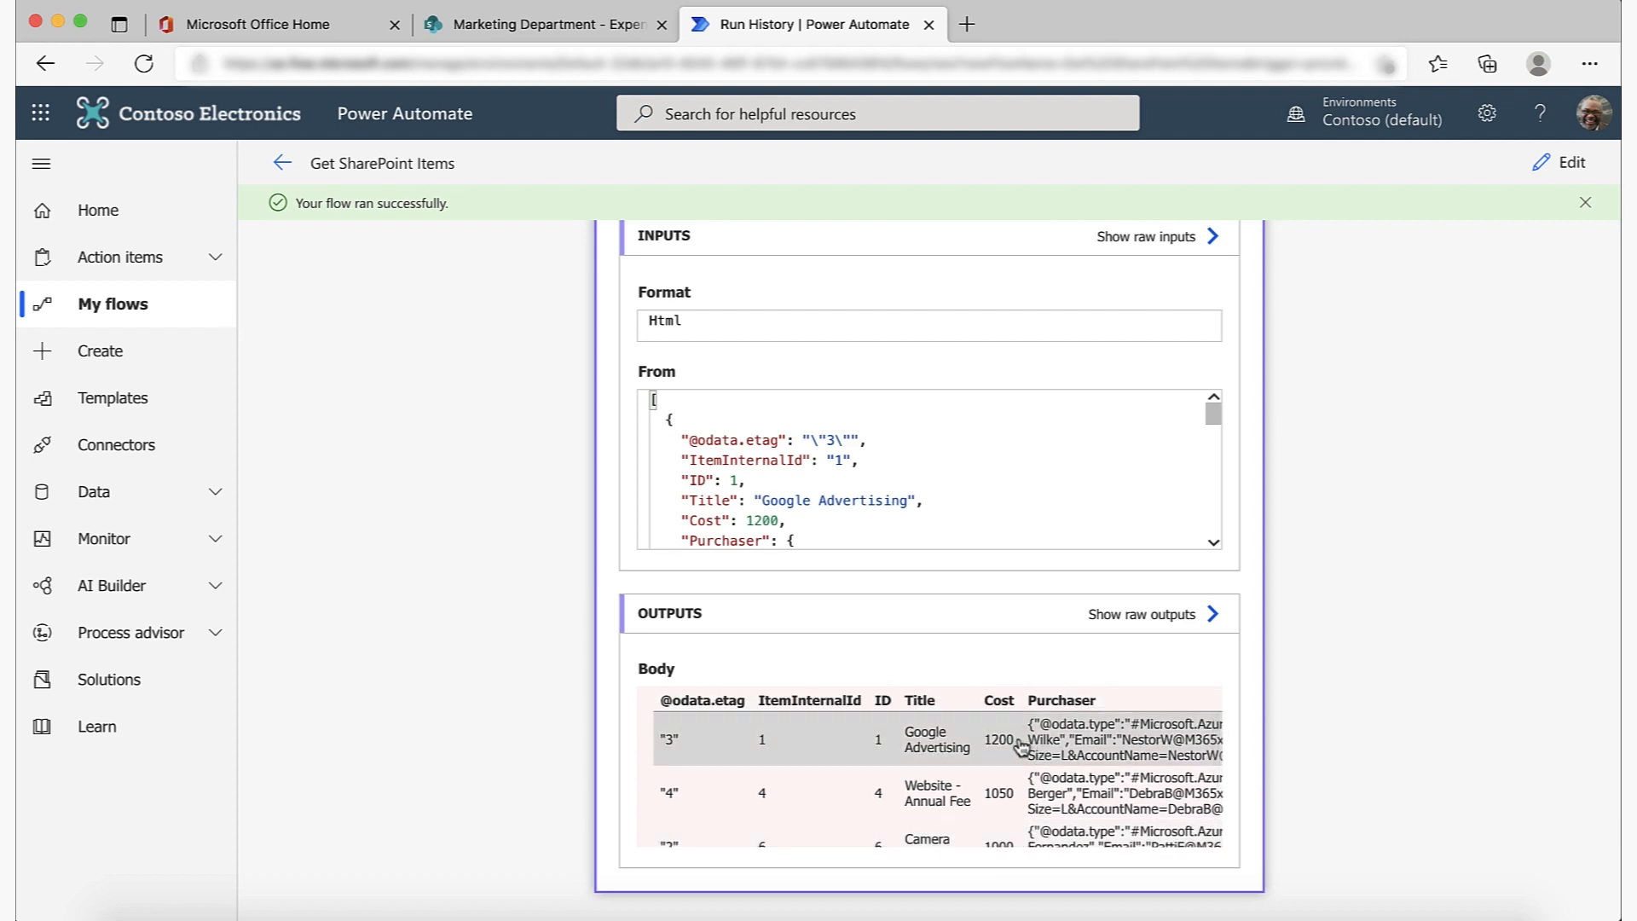
scroll(1007, 752, "down", 2)
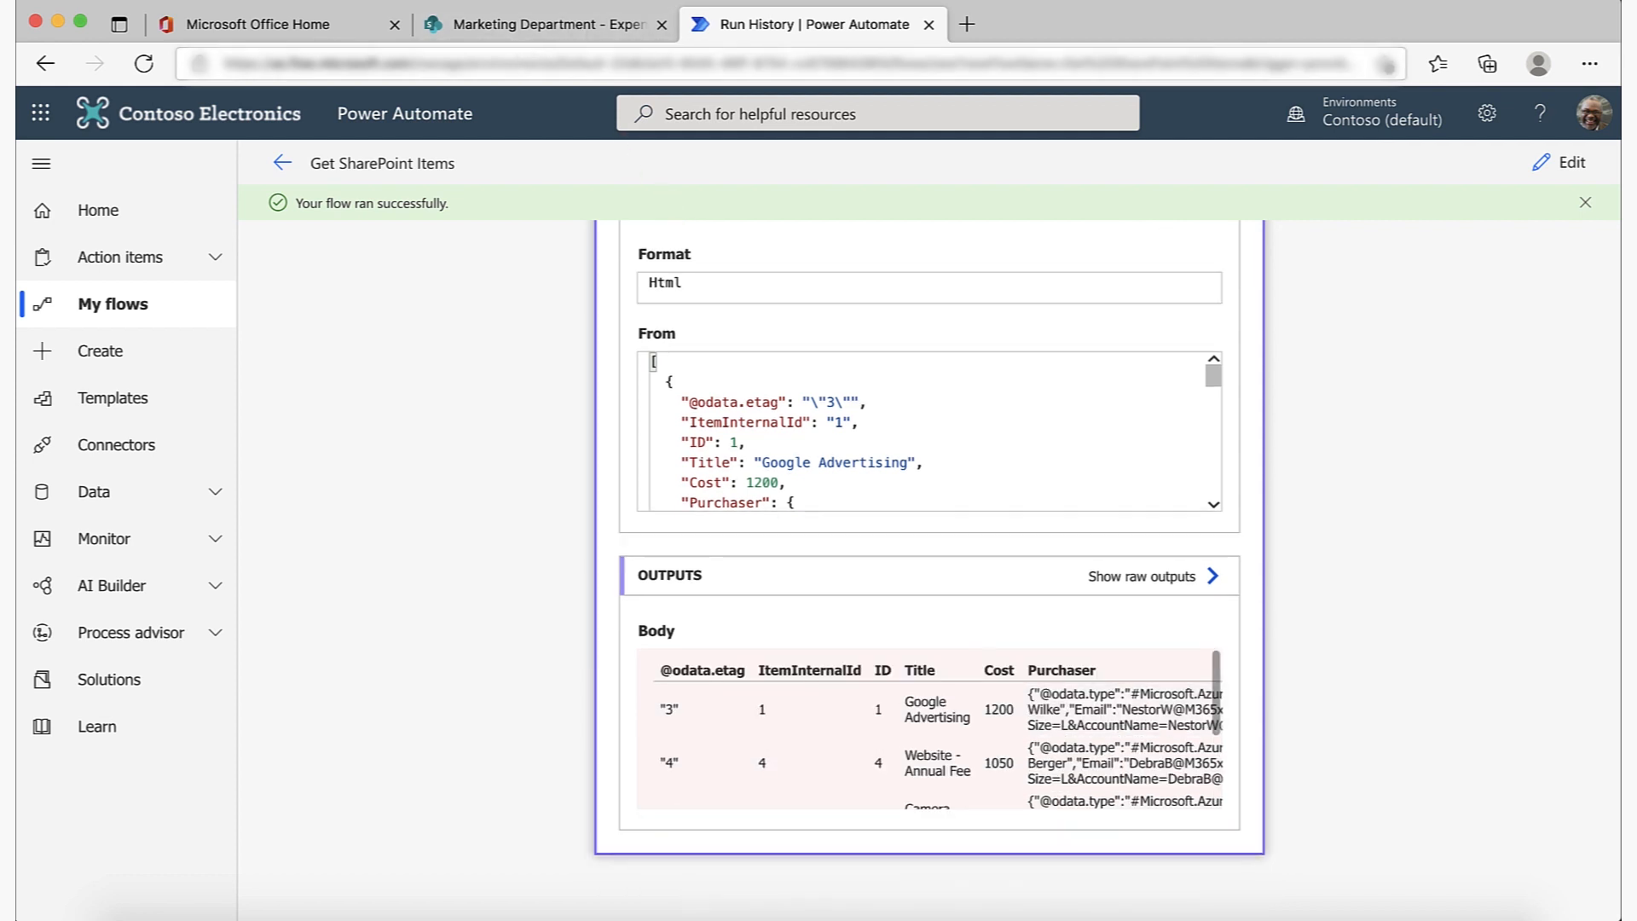
left_click(535, 29)
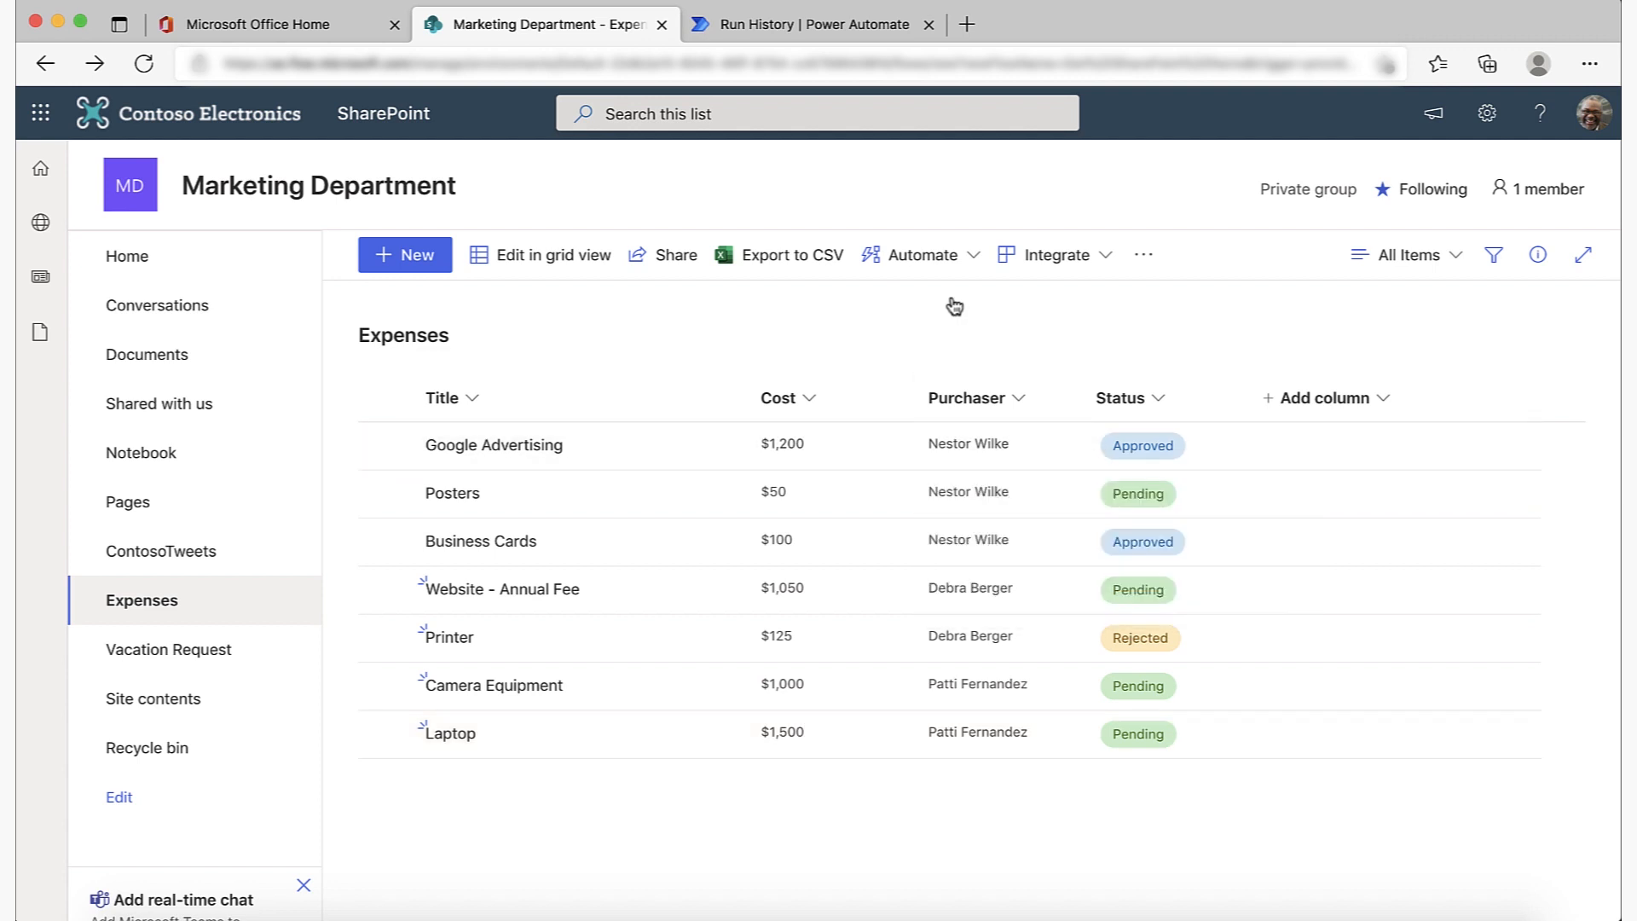
left_click(825, 28)
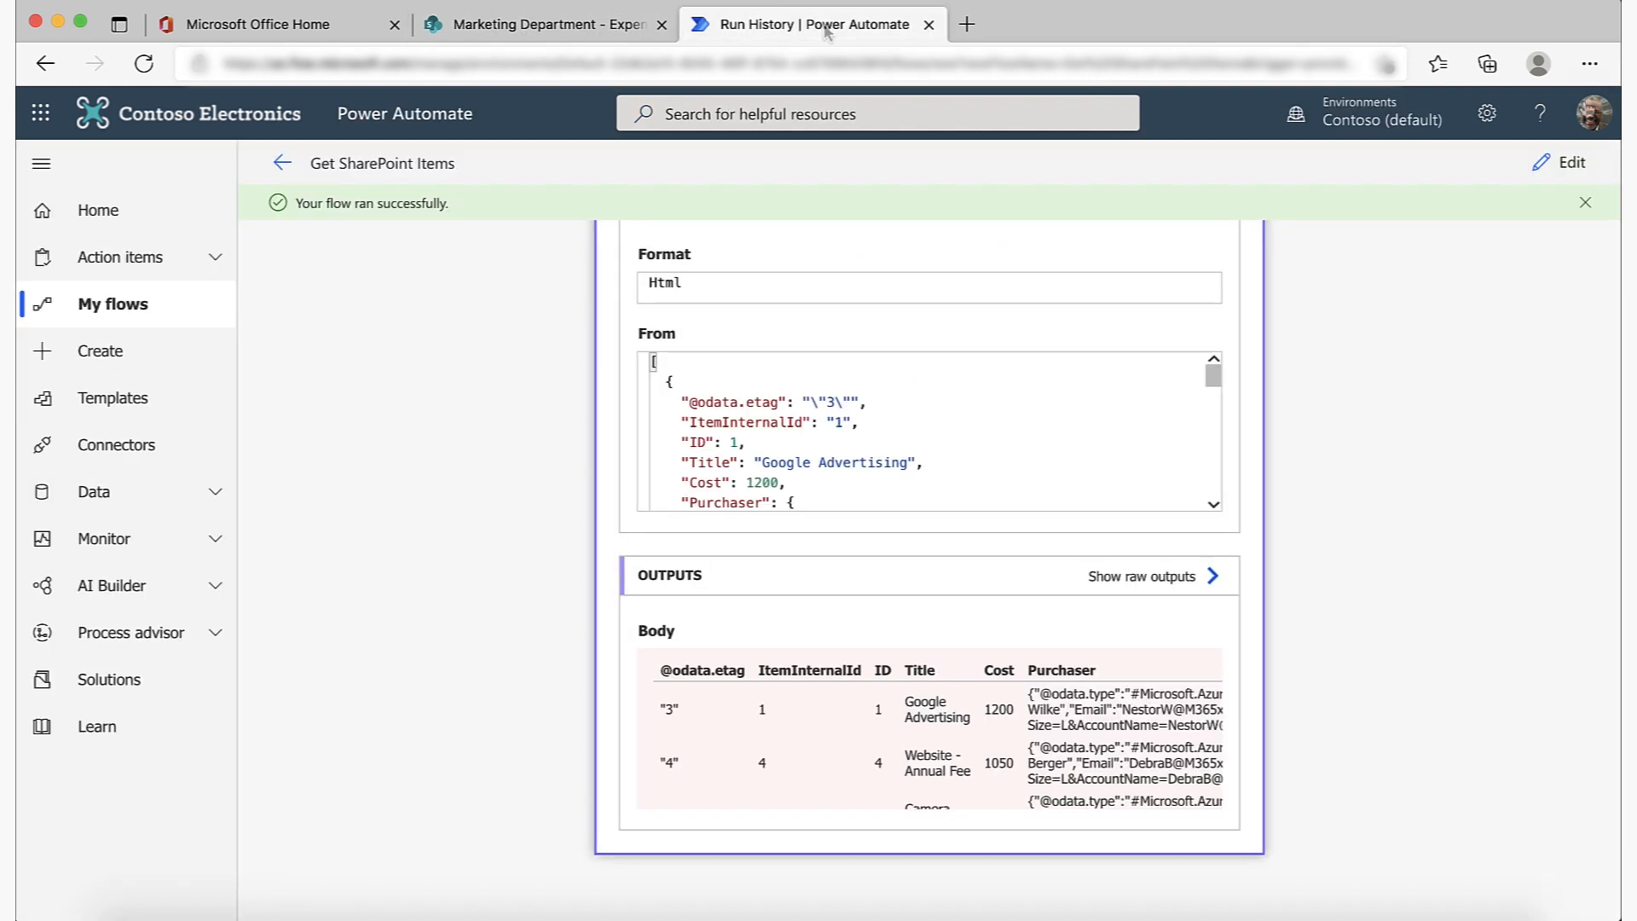
Reopen the flow for editing and set the Get items filter query to "Status eq 'Pending'".
left_click(1576, 162)
left_click(964, 329)
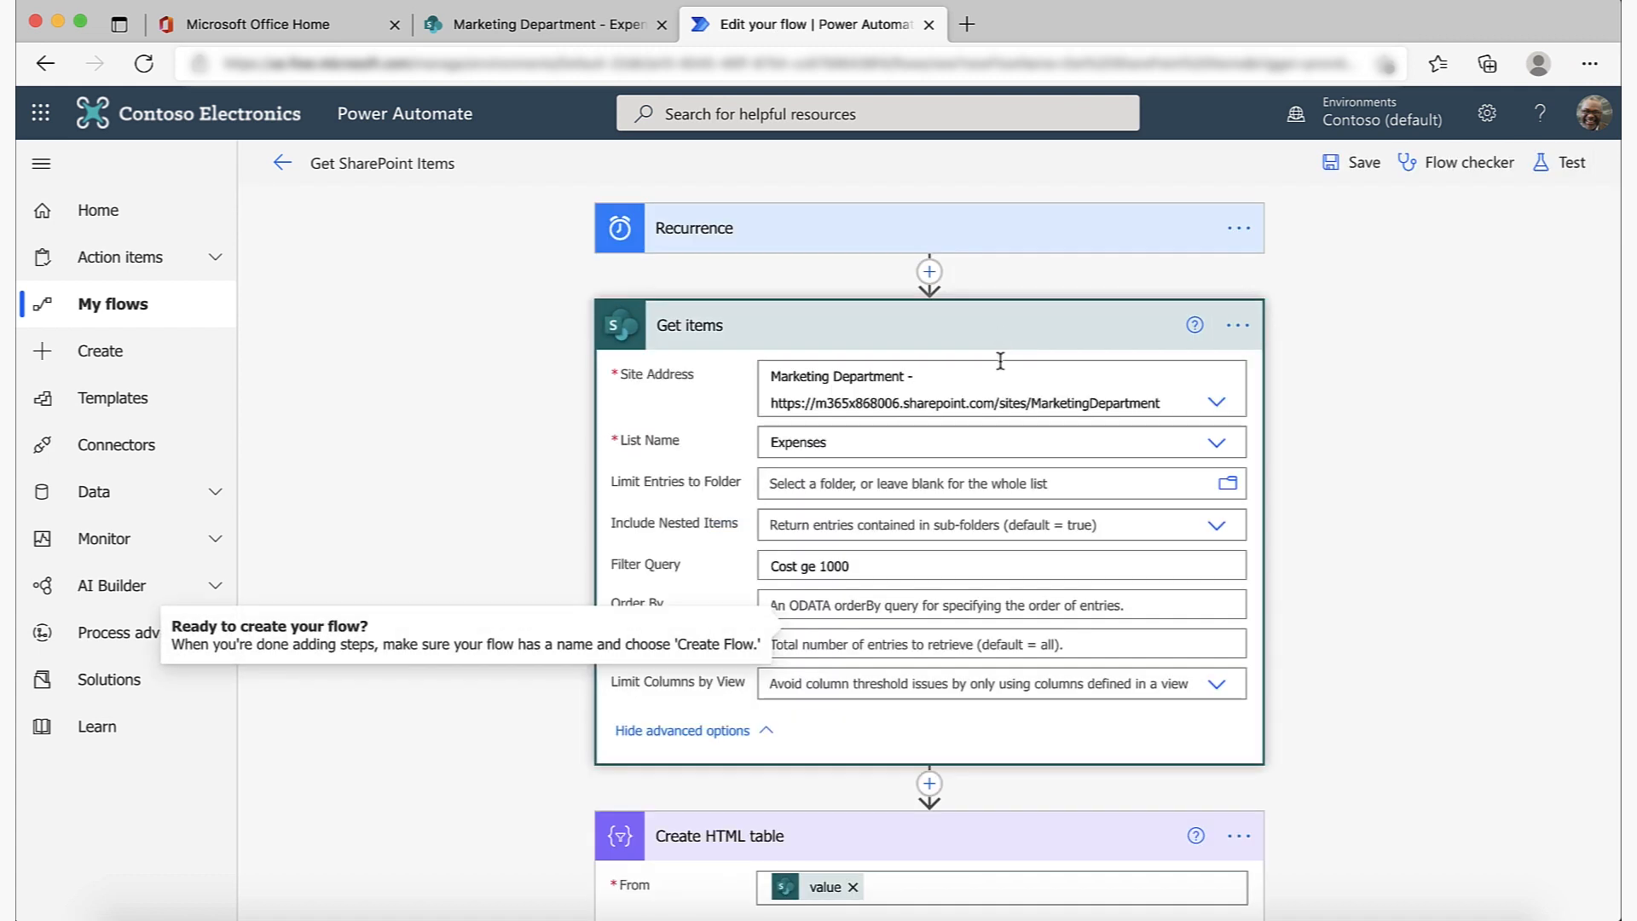
left_click_drag(853, 568, 786, 546)
key("BackSpace")
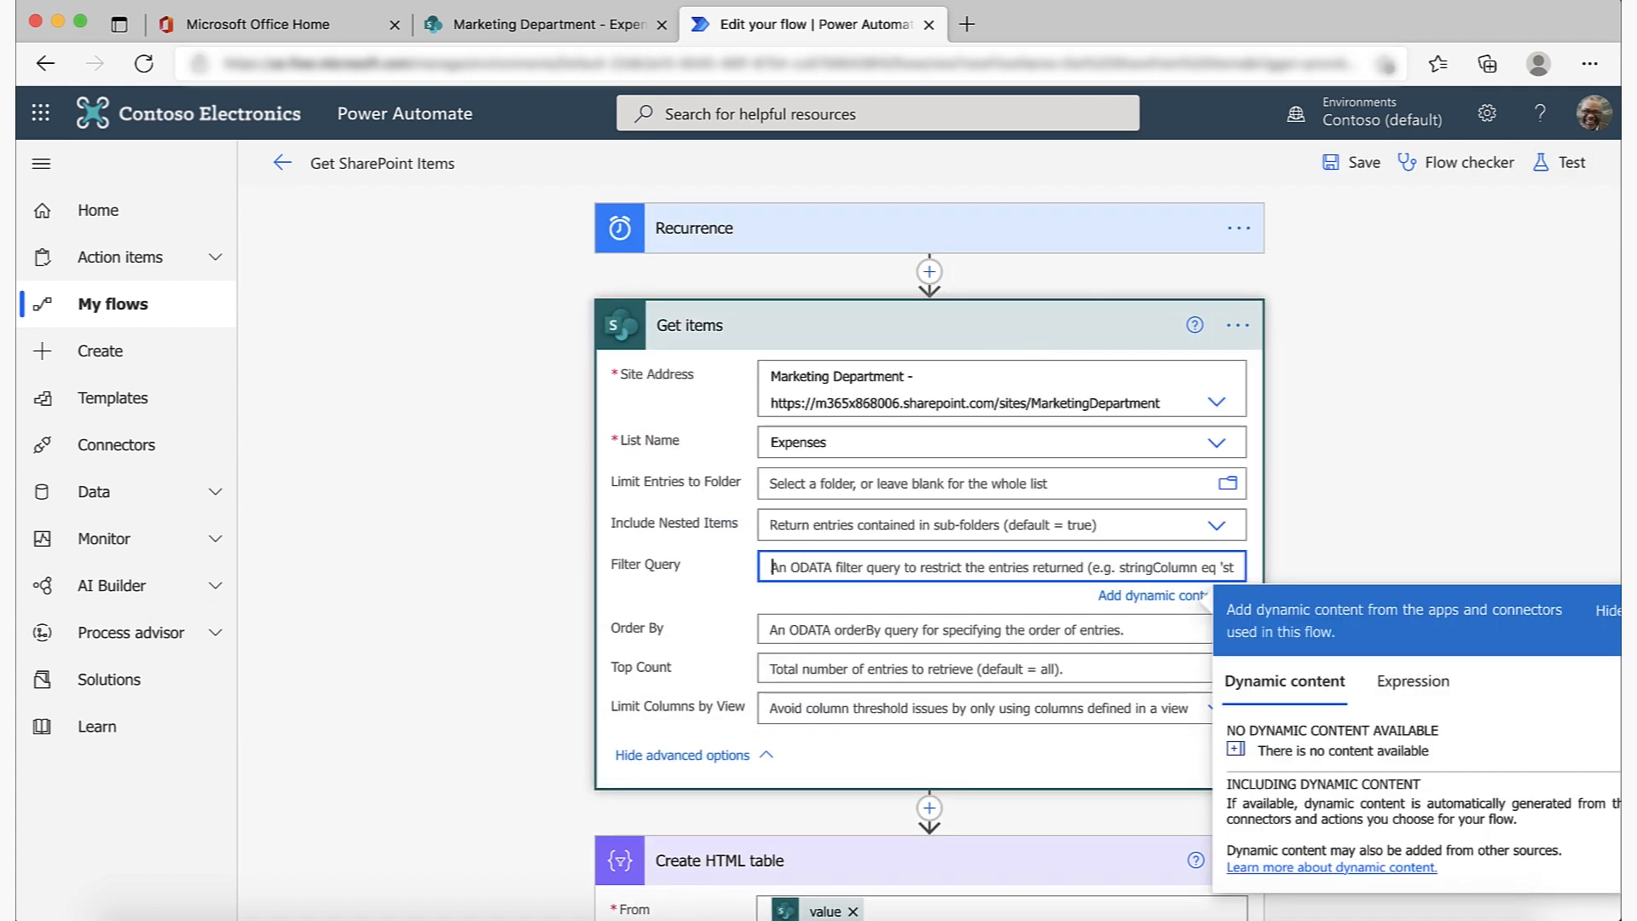
type("Status ")
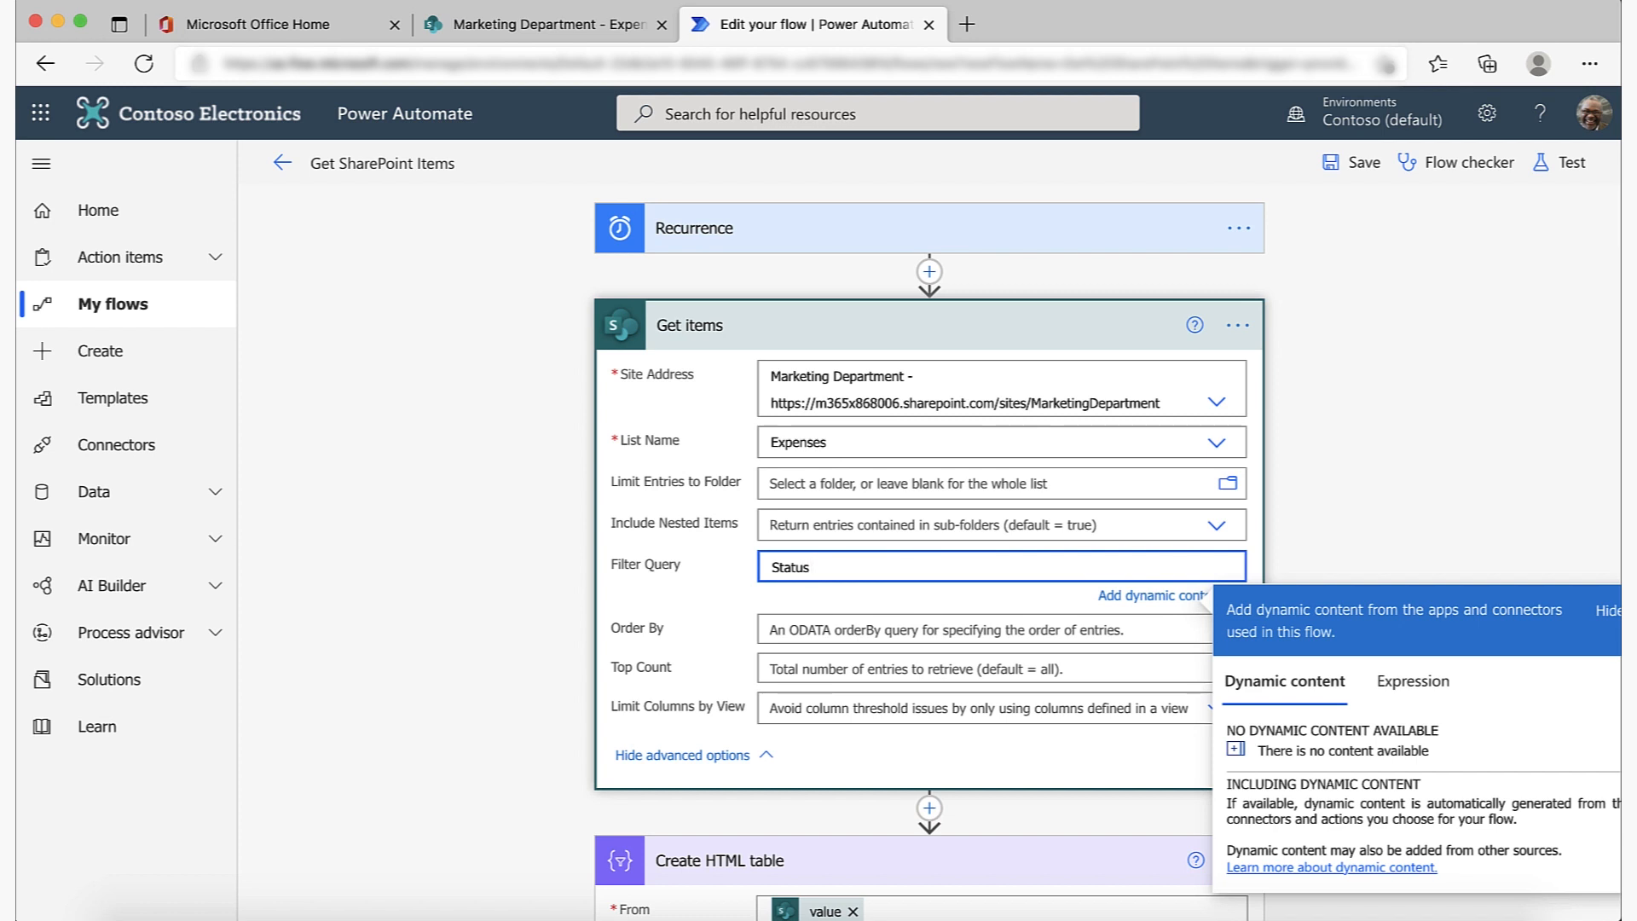
type("eq 'Pending'")
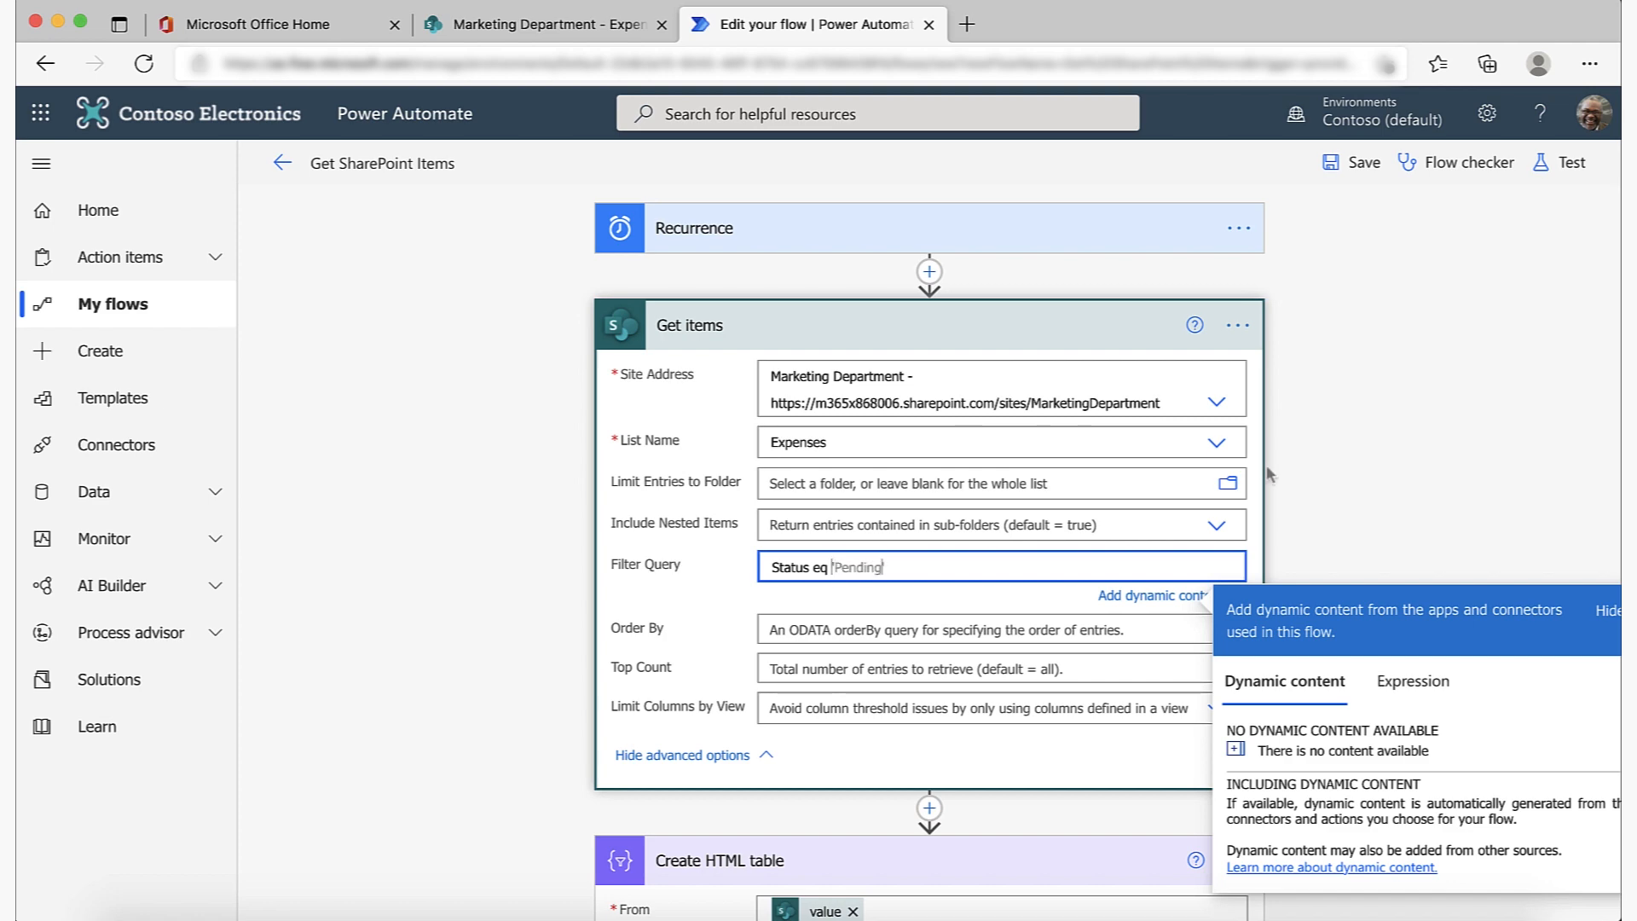
Save and test the flow with the Status filter, and examine the Create HTML table output of the run.
left_click(1354, 162)
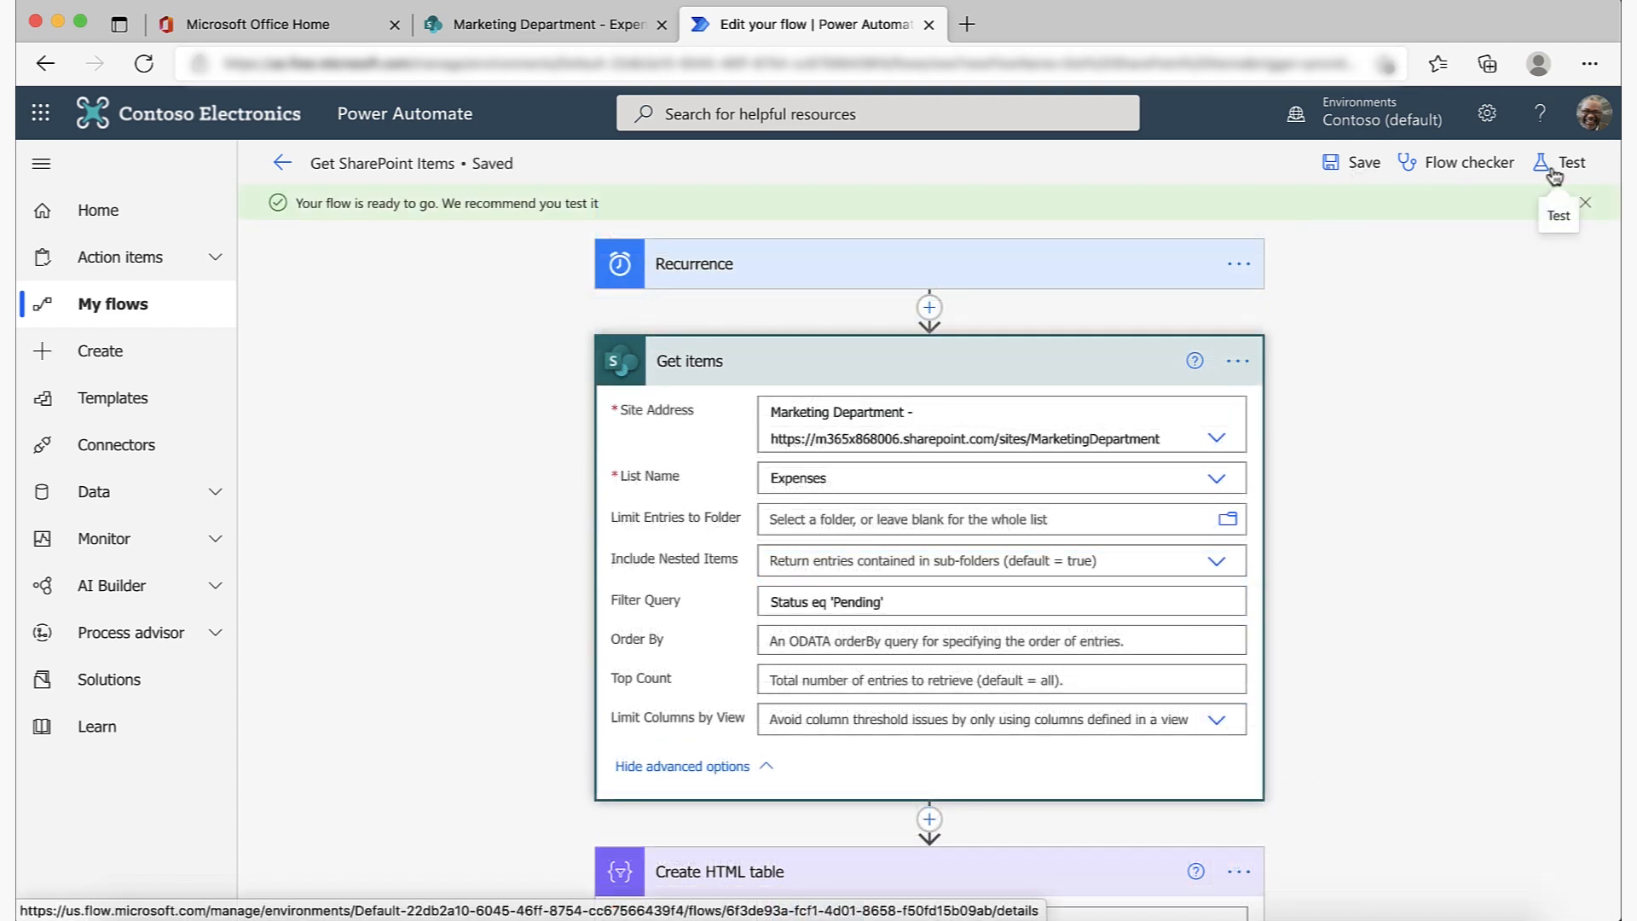
left_click(1554, 171)
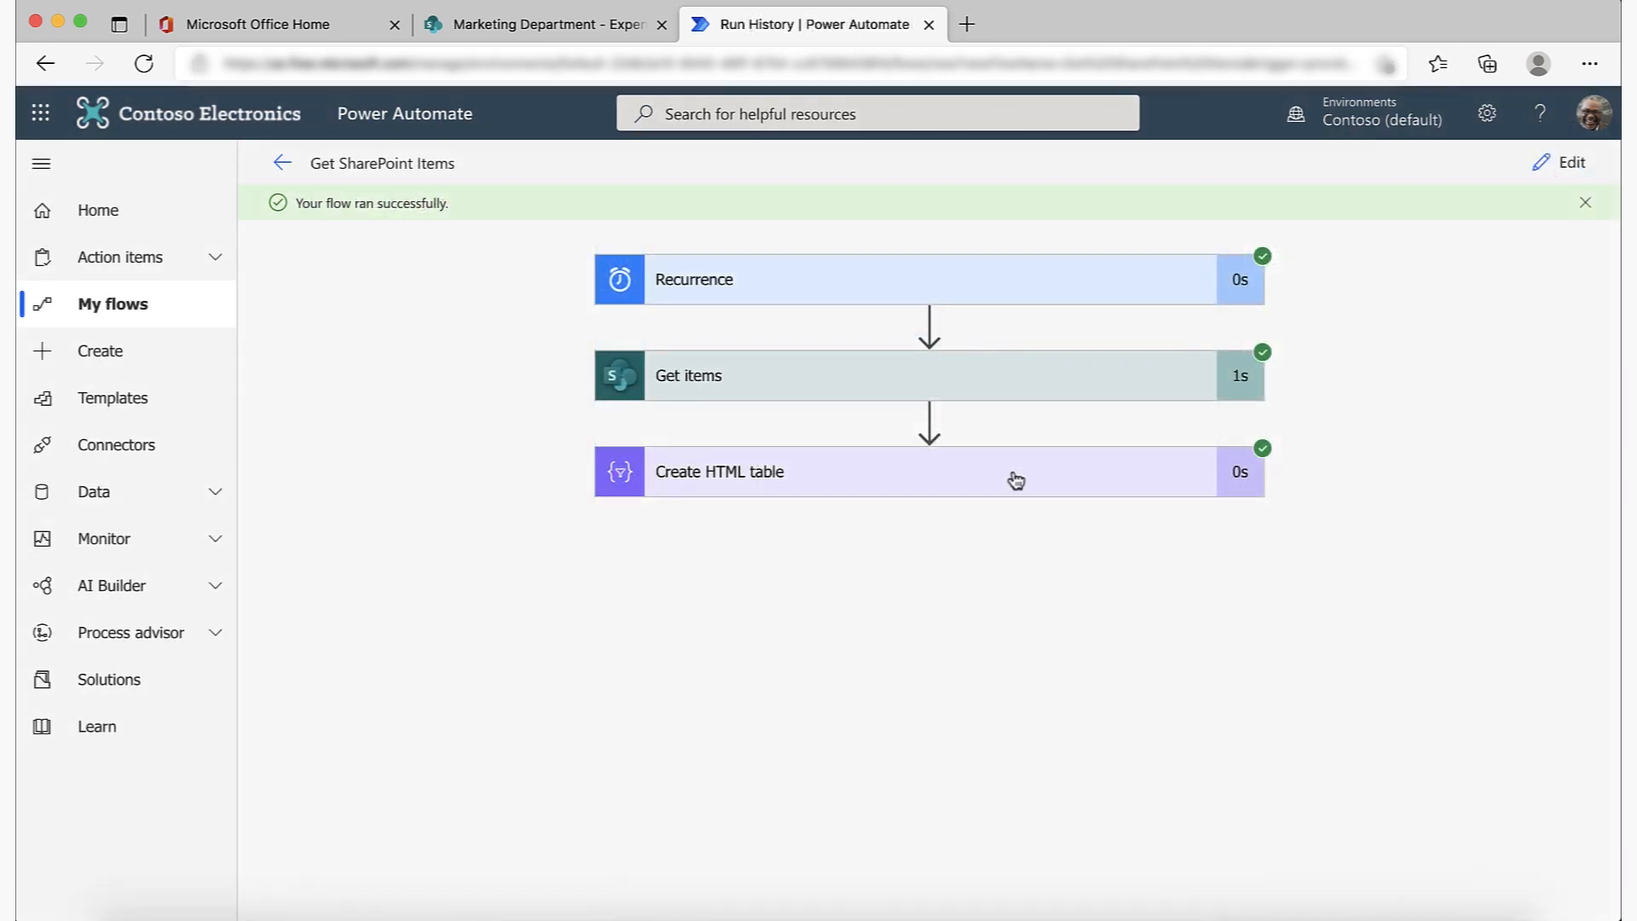
left_click(1015, 480)
scroll(1011, 469, "down", 4)
scroll(1011, 725, "down", 1)
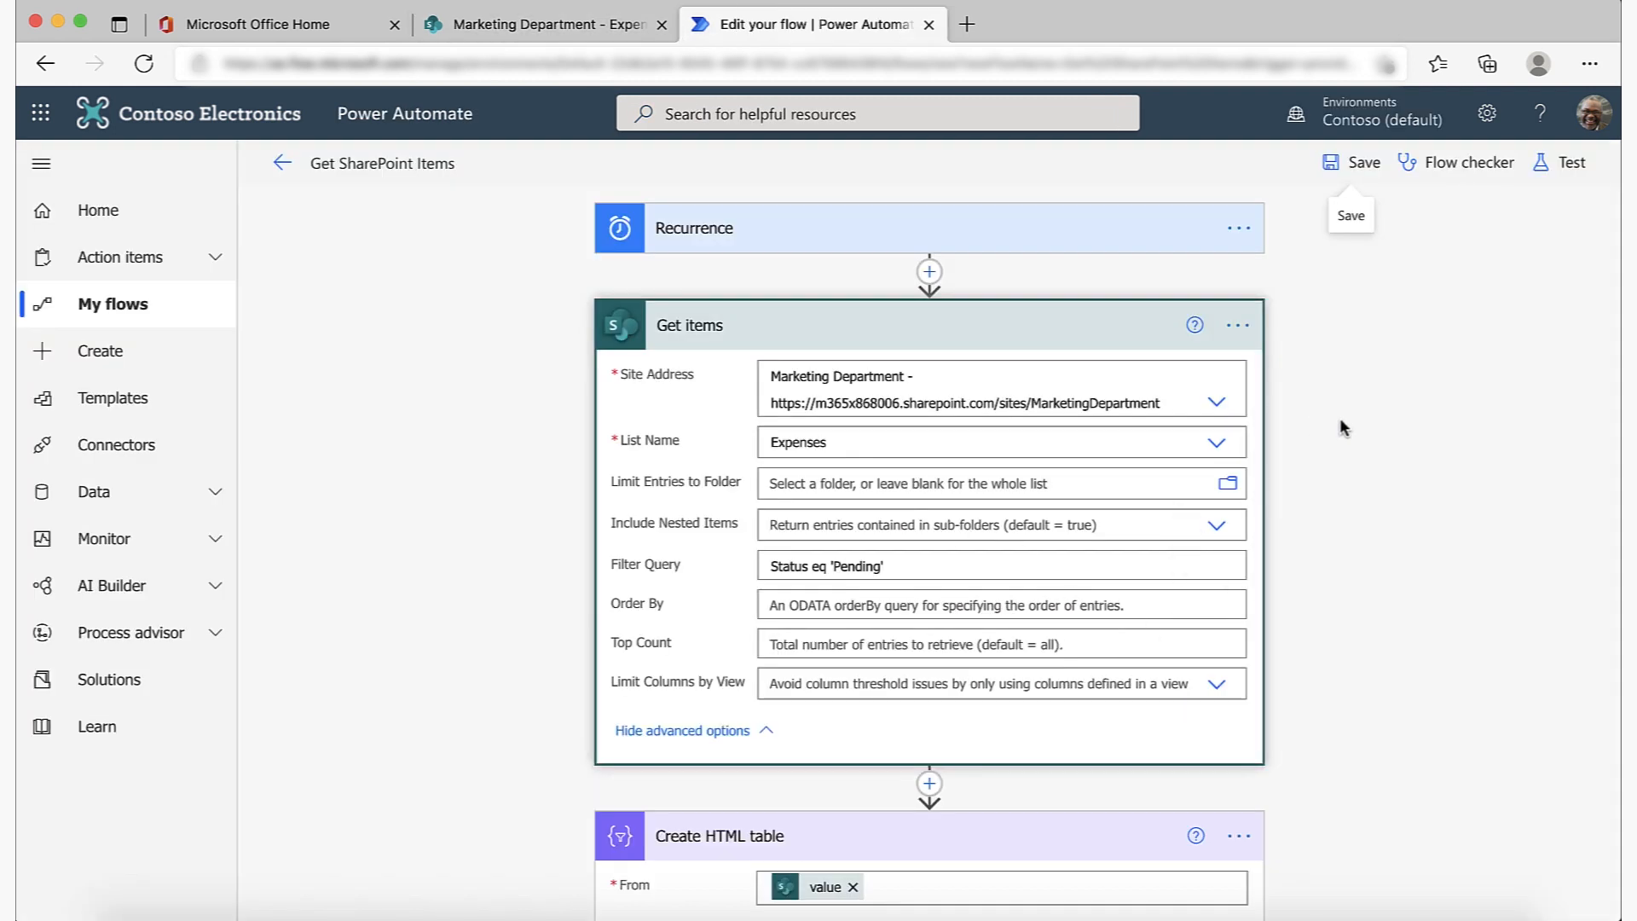
Turn on pagination in the settings of the Get items action with a threshold of 5000.
left_click(1237, 327)
left_click(1333, 479)
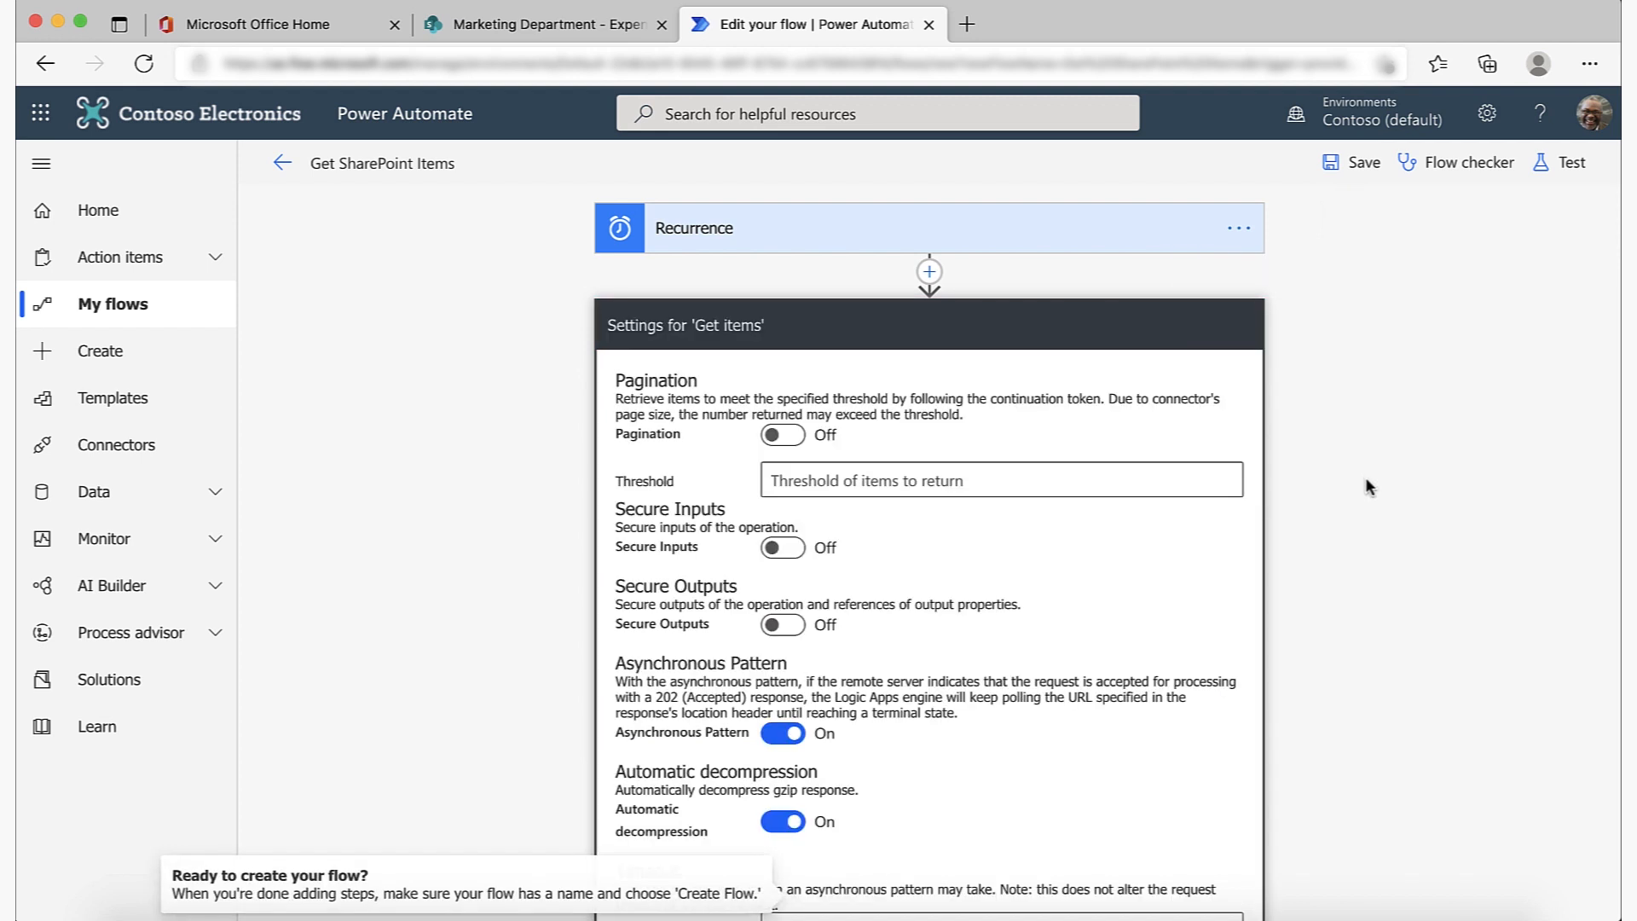
scroll(1364, 486, "down", 1)
left_click(782, 364)
left_click(878, 411)
type("500")
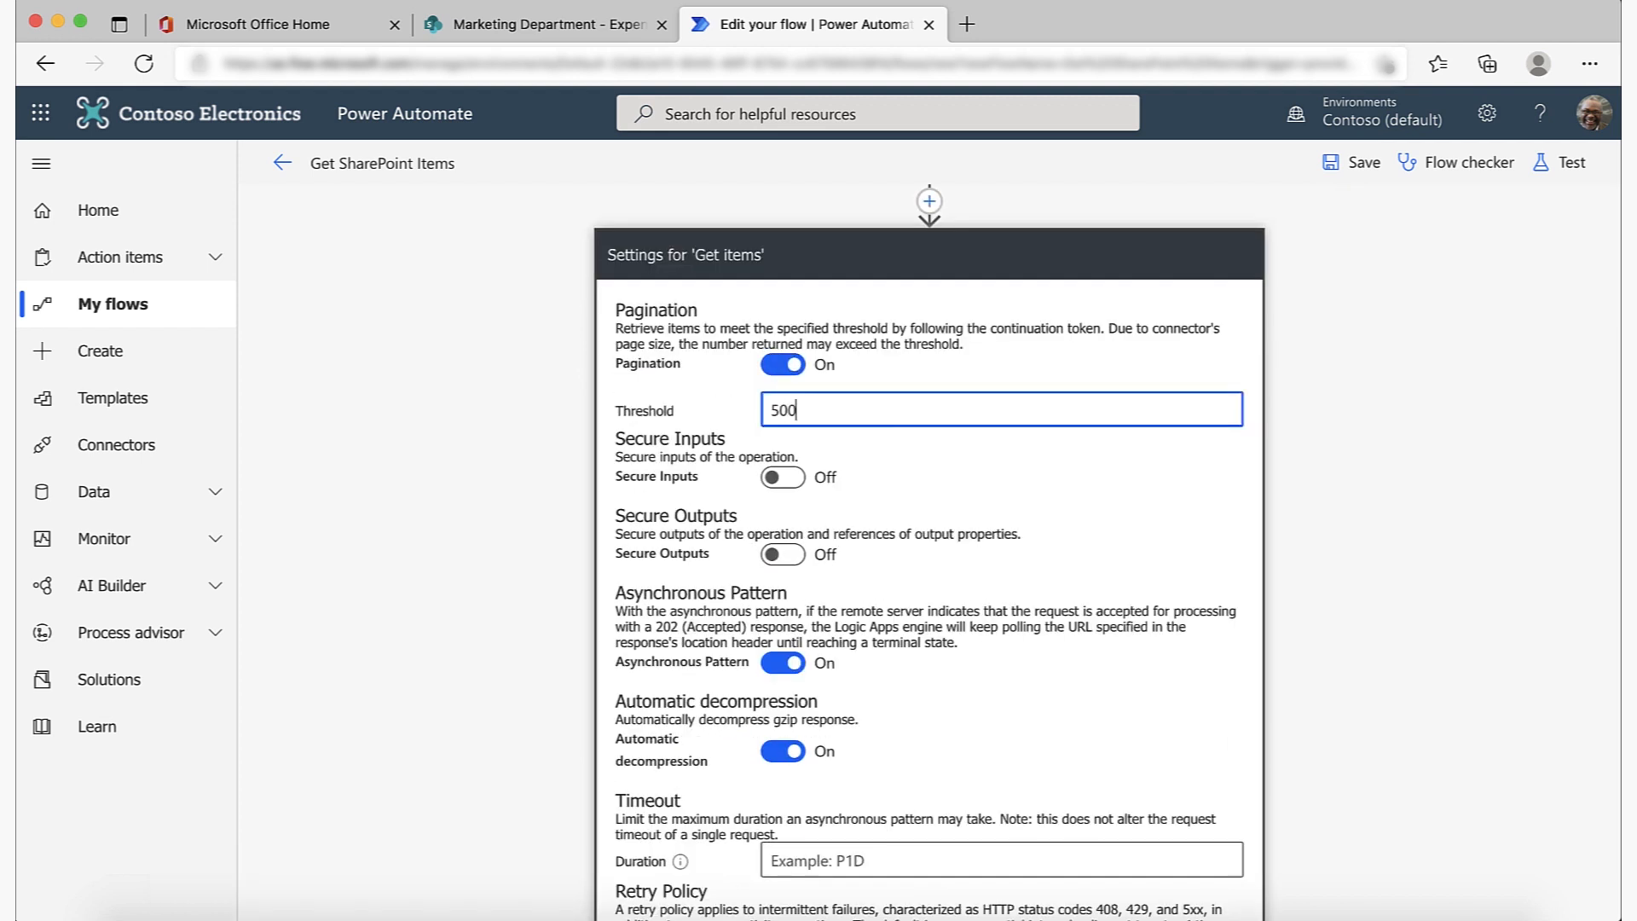
type("0")
left_click(1305, 423)
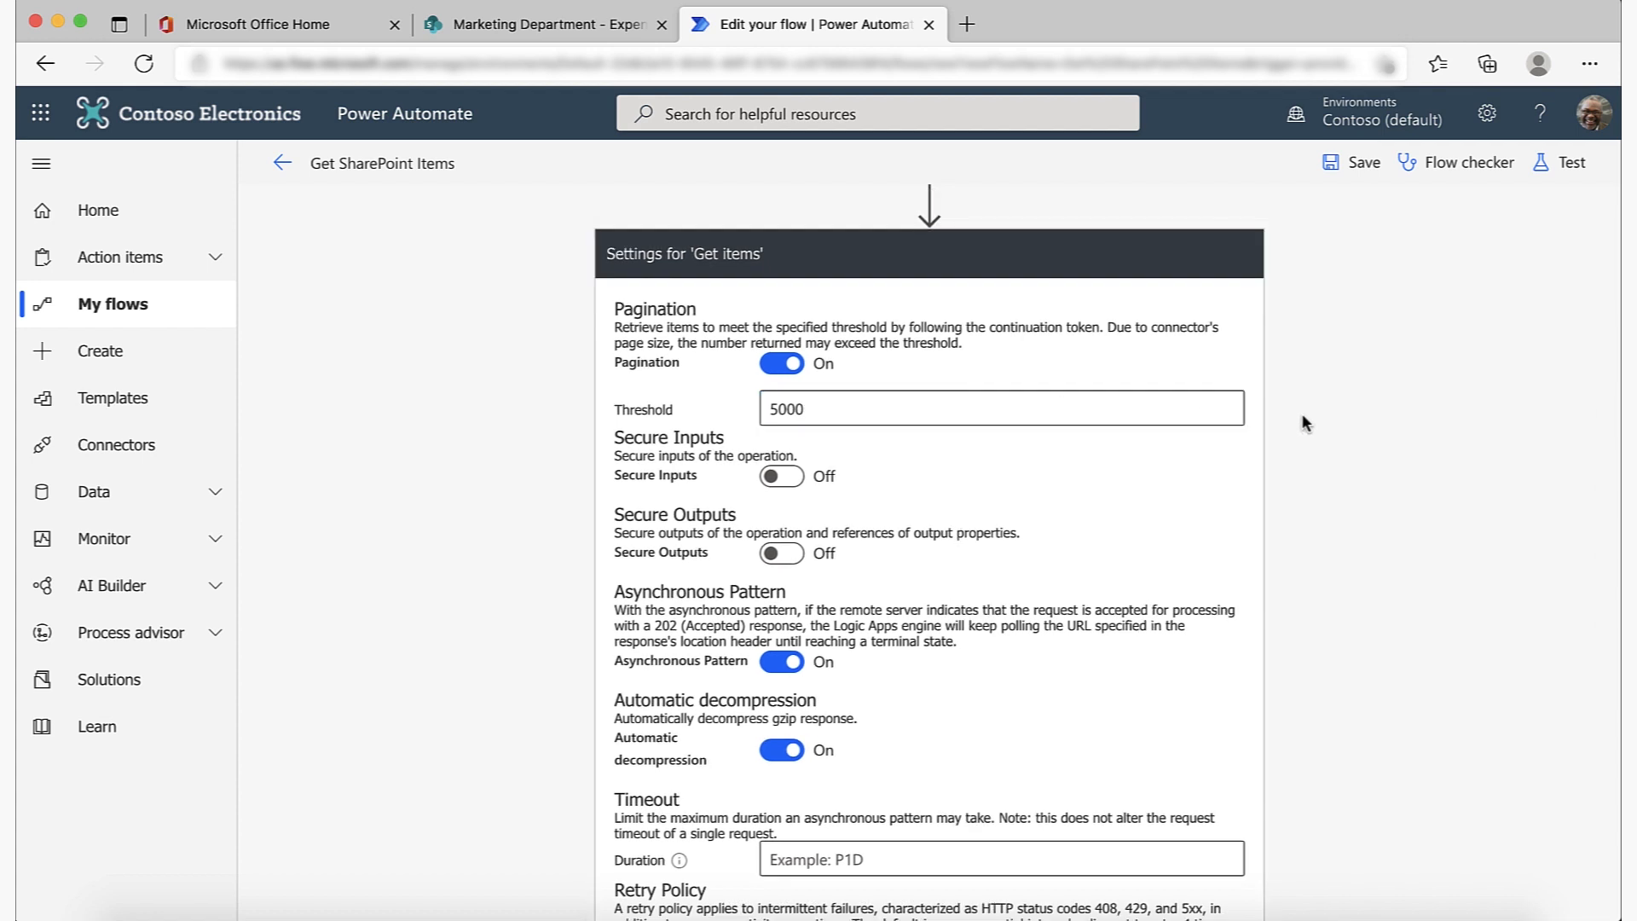